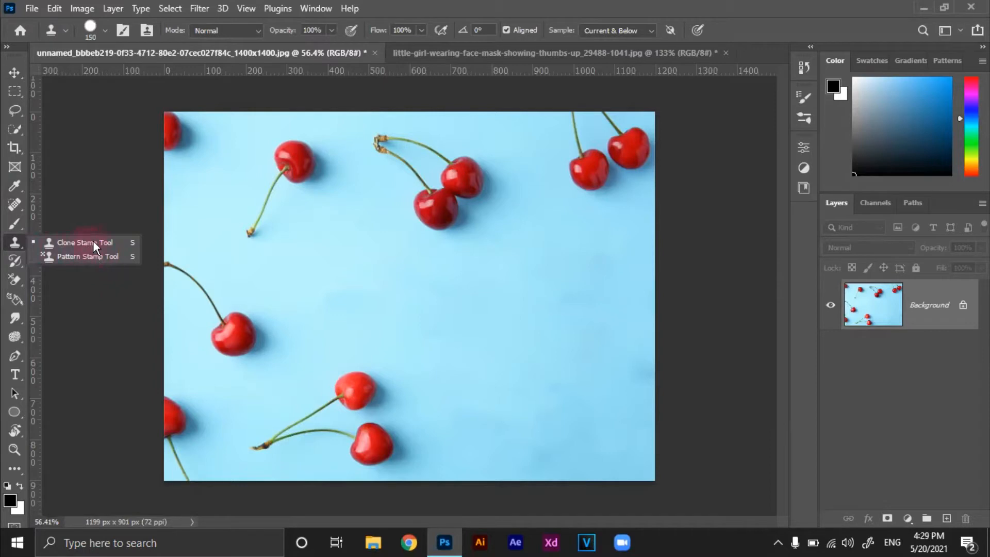
# Try cloning over the stem ends of the upper cherry pair with the Clone Stamp, and undo the stroke
pyautogui.click(85, 243)
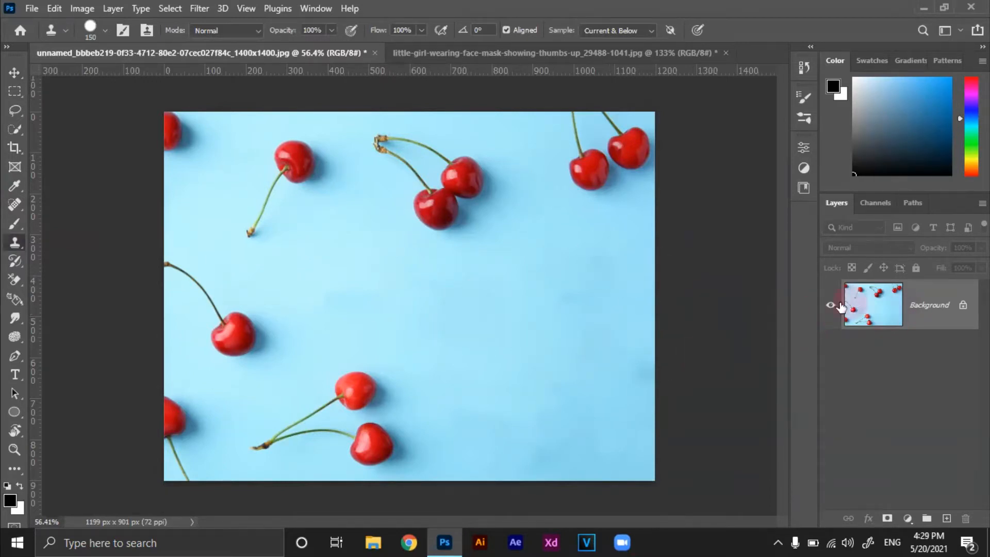
pyautogui.moveTo(418, 175); pyautogui.dragTo(388, 147)
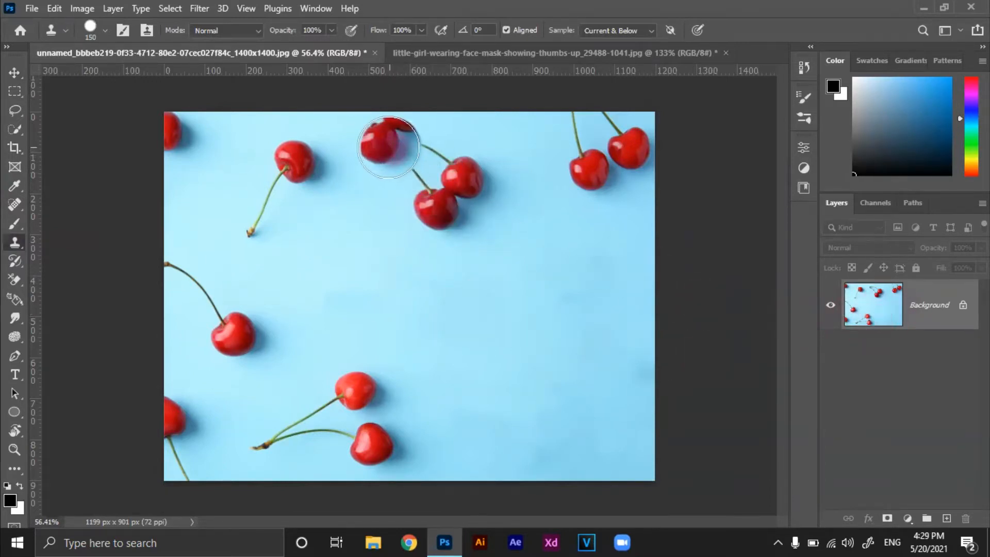
pyautogui.hotkey('ctrl', 'z')
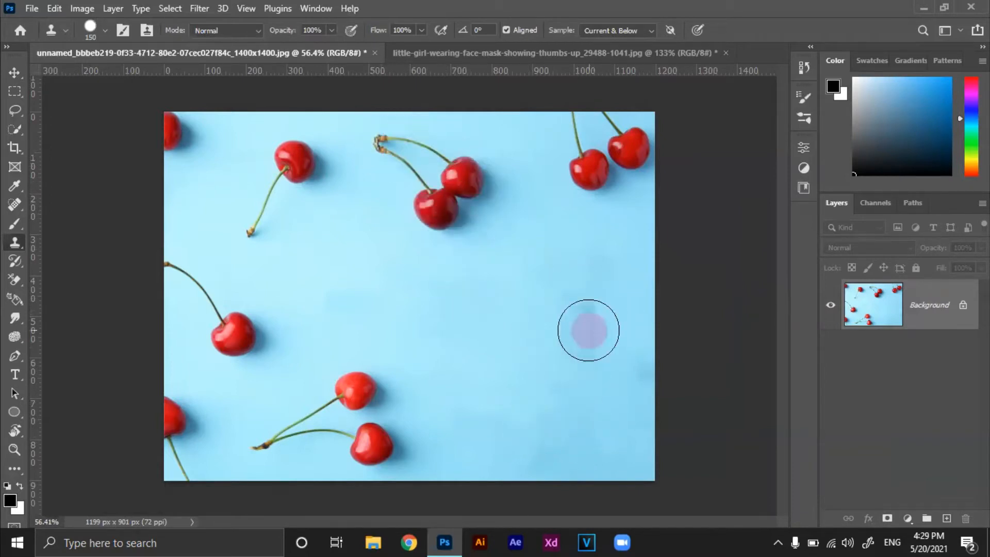
# Reduce the Clone Stamp brush size to 70 px and check its brush settings
pyautogui.press('[')
pyautogui.press('[')
pyautogui.press('[')
pyautogui.press('[')
pyautogui.press('[')
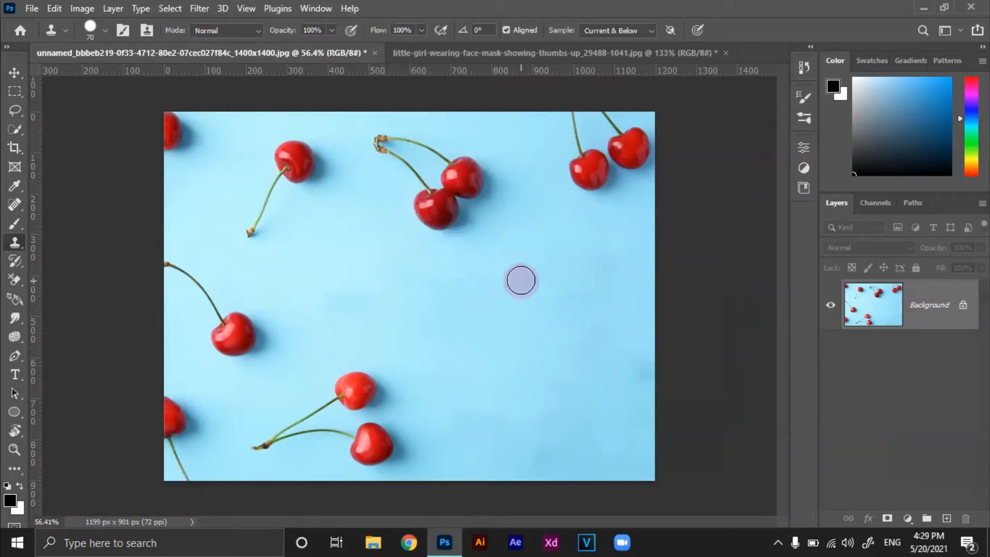
pyautogui.click(104, 30)
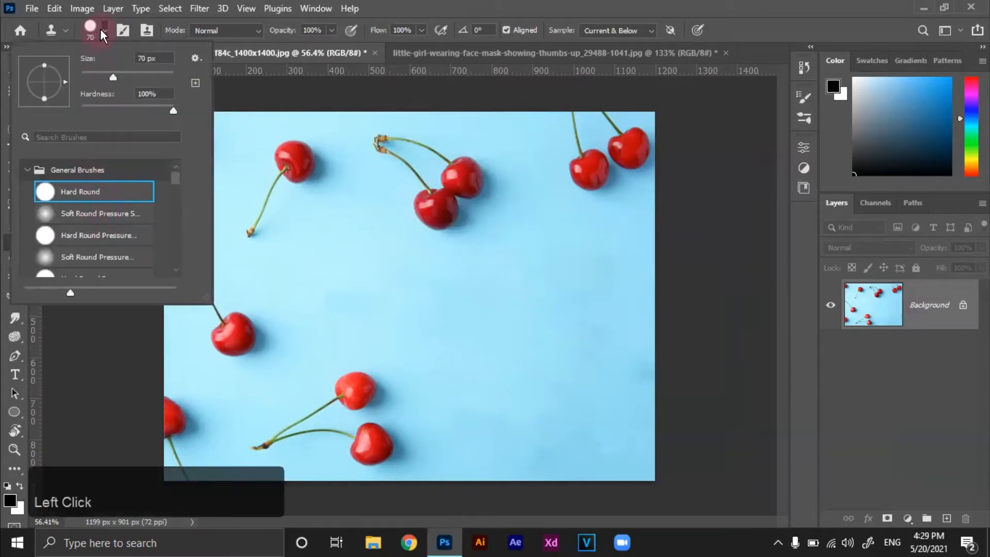
pyautogui.click(103, 33)
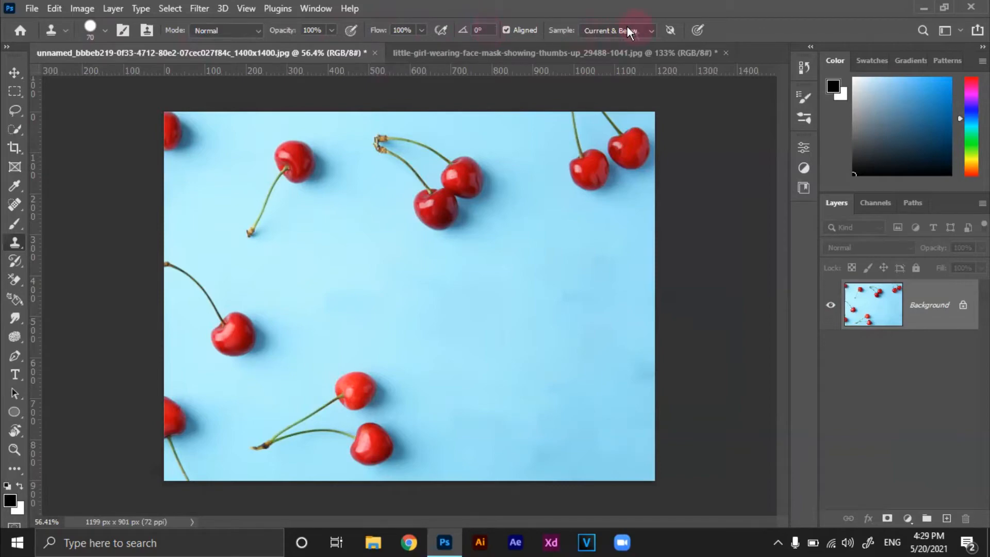
# Try the Current Layer and All Layers sampling modes, and set sampling back to Current & Below
pyautogui.click(596, 30)
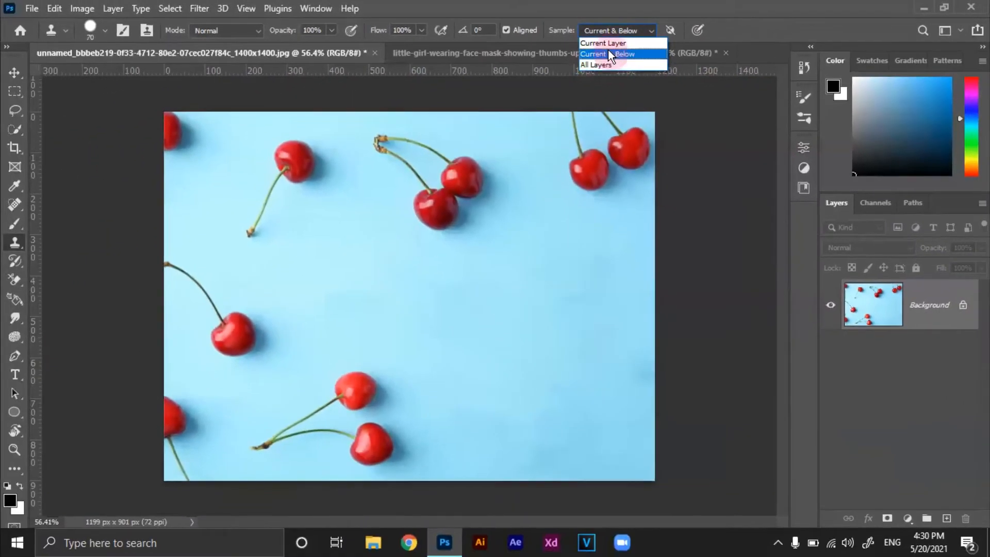
pyautogui.click(611, 47)
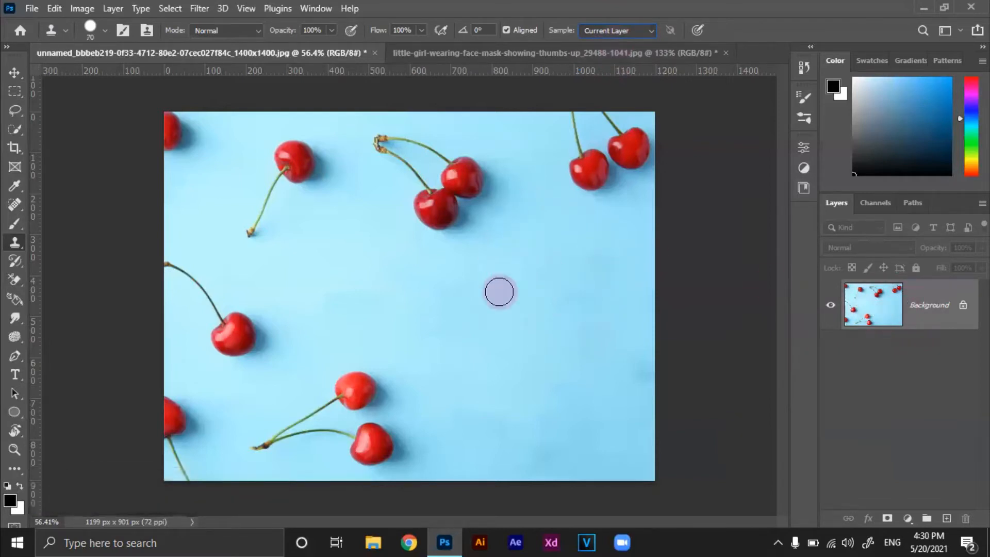
pyautogui.click(609, 29)
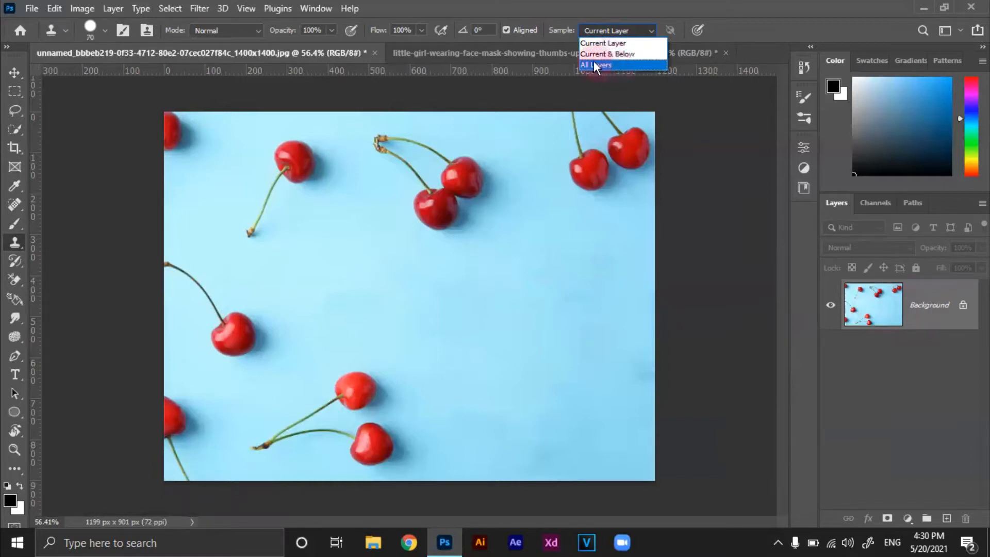
pyautogui.click(611, 62)
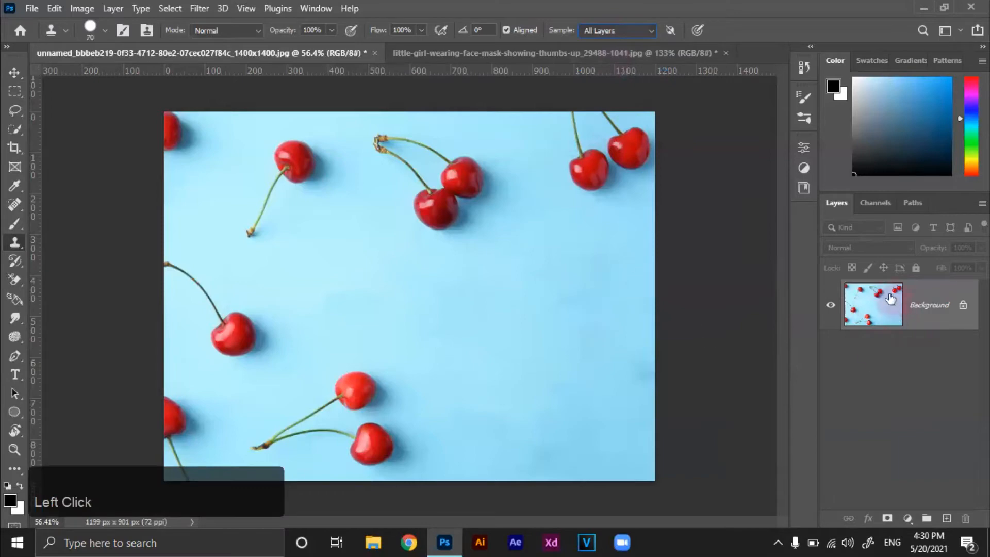
pyautogui.click(628, 28)
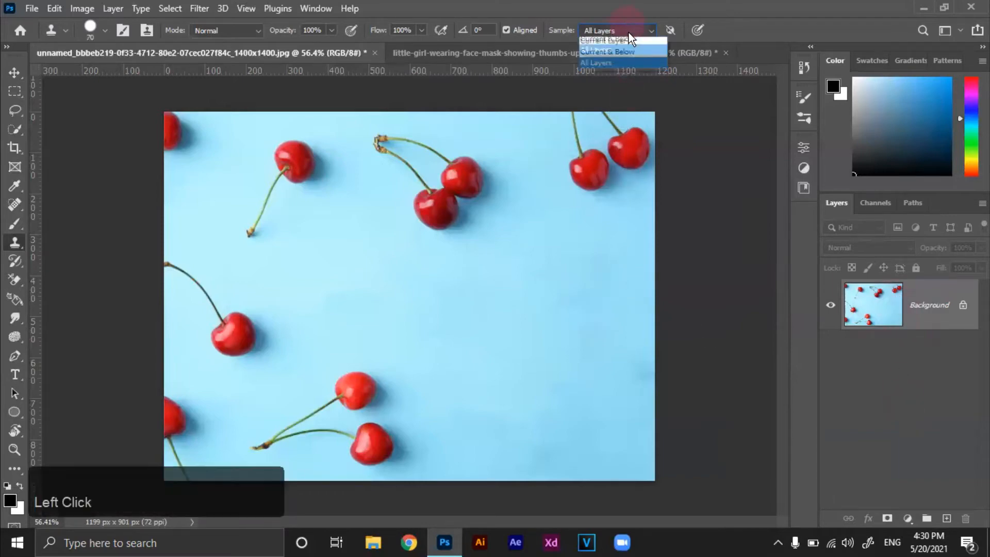
pyautogui.click(636, 57)
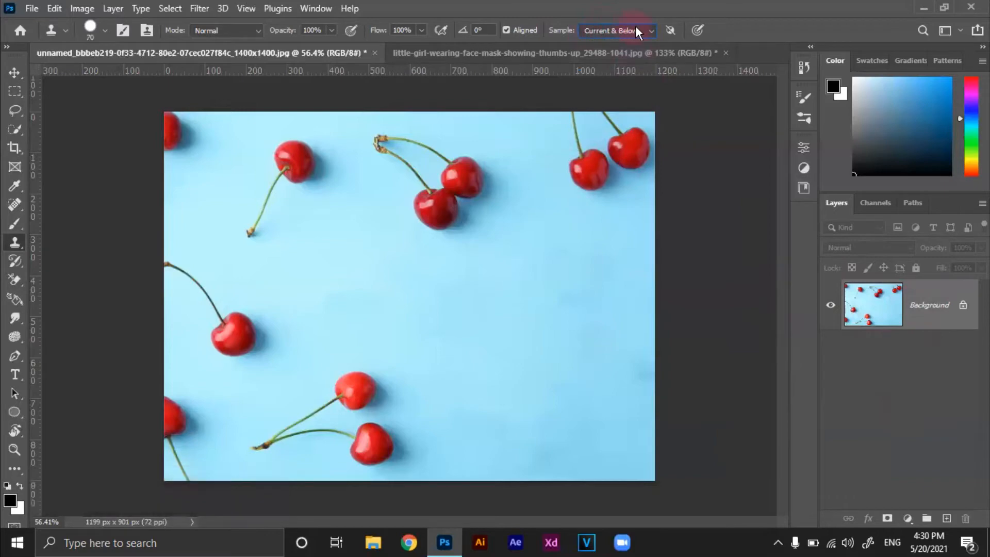
# Add a new empty layer above the Background and activate the Clone Stamp for it
pyautogui.click(948, 519)
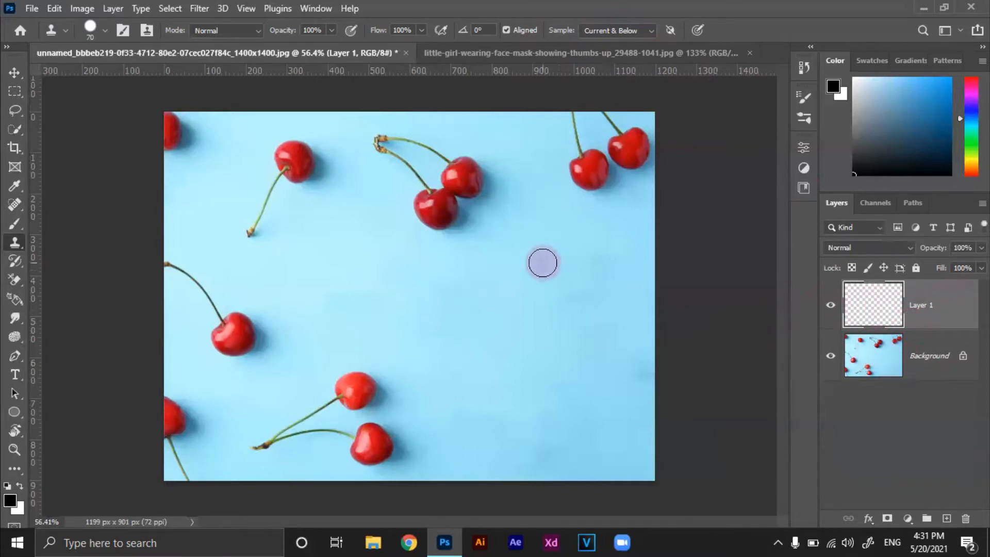
pyautogui.rightClick(14, 205)
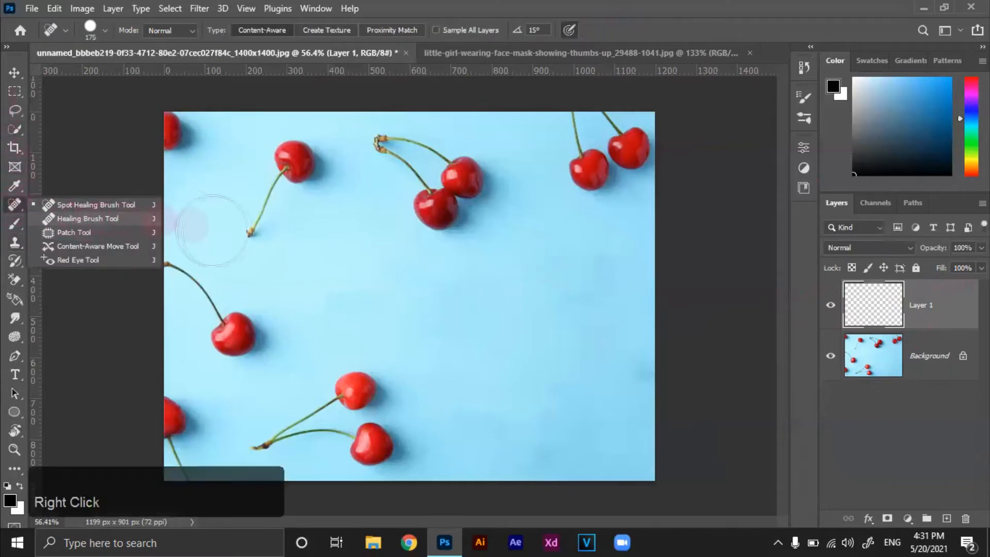
pyautogui.click(16, 243)
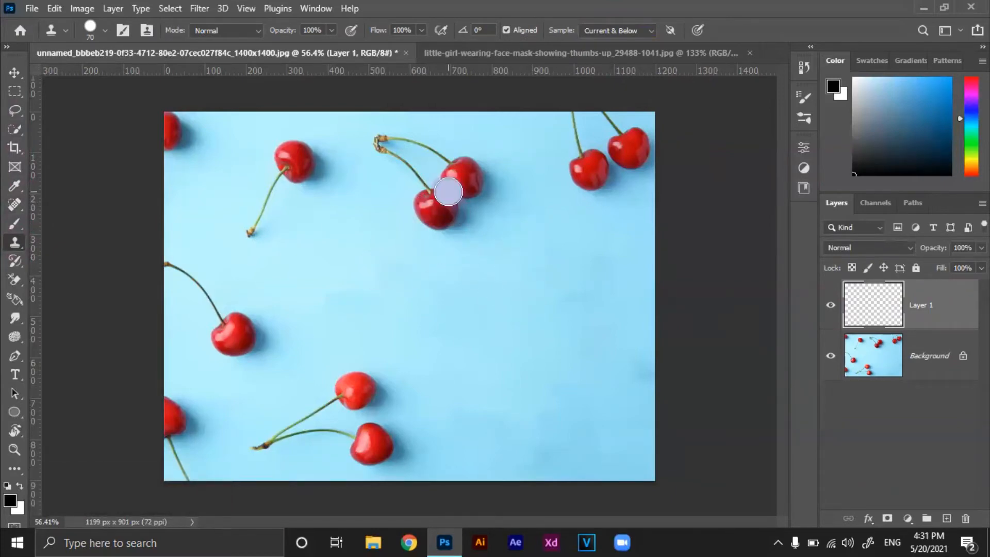
# Clone the single upper cherry with its stem onto the empty area below the upper cherry pair
pyautogui.keyDown('alt'); pyautogui.click(449, 192); pyautogui.keyUp('alt')
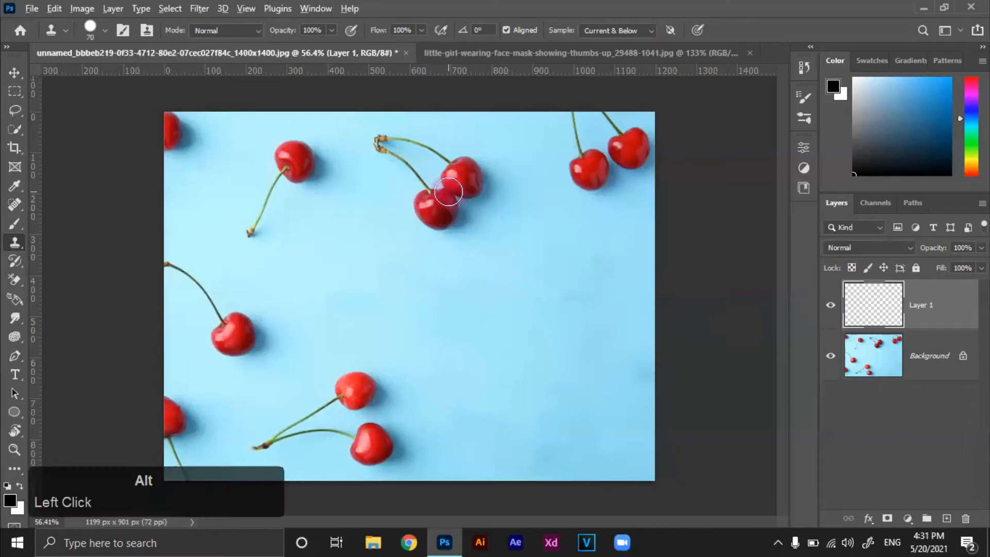
pyautogui.keyDown('alt'); pyautogui.click(289, 159); pyautogui.keyUp('alt')
pyautogui.moveTo(471, 285); pyautogui.dragTo(510, 306)
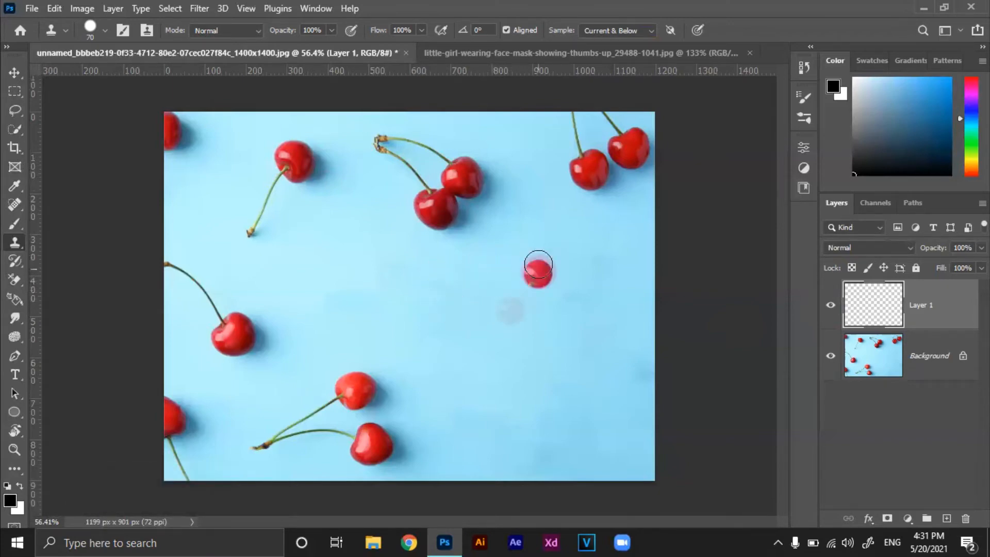
pyautogui.moveTo(504, 248)
pyautogui.mouseDown()
pyautogui.moveTo(524, 278)
pyautogui.moveTo(503, 280)
pyautogui.moveTo(493, 257)
pyautogui.moveTo(524, 244)
pyautogui.moveTo(514, 260)
pyautogui.moveTo(497, 243)
pyautogui.mouseUp()
pyautogui.moveTo(496, 243)
pyautogui.mouseDown()
pyautogui.moveTo(471, 323)
pyautogui.moveTo(458, 331)
pyautogui.moveTo(505, 229)
pyautogui.moveTo(533, 240)
pyautogui.moveTo(537, 264)
pyautogui.moveTo(471, 328)
pyautogui.mouseUp()
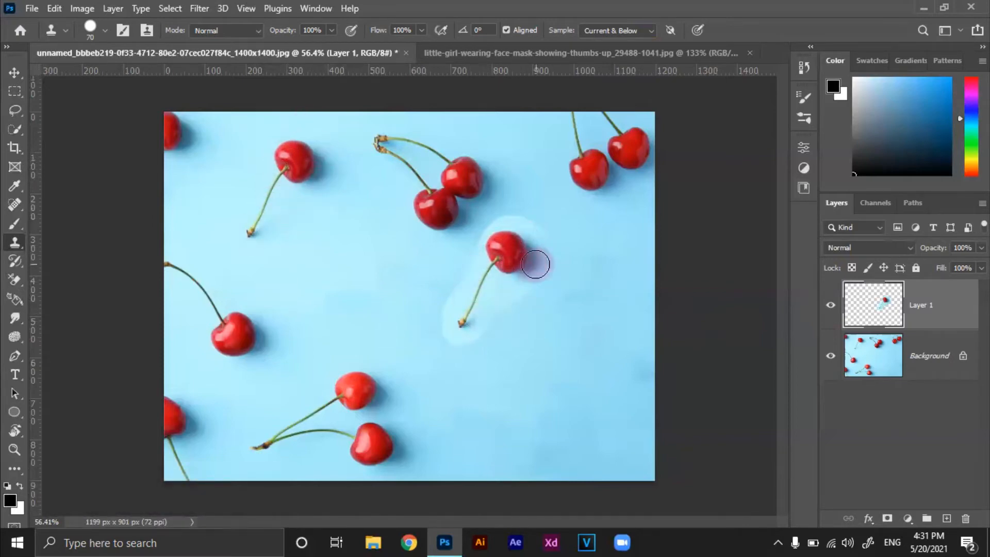
# Clone the upper-right cherry pair into the empty lower-right area of the photo, using a 100 px brush
pyautogui.press(']')
pyautogui.press(']')
pyautogui.press(']')
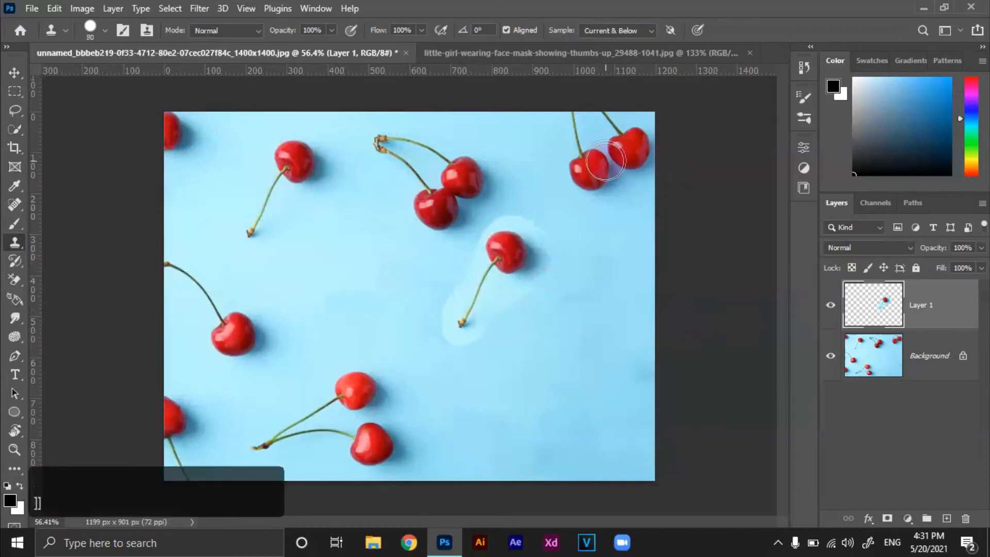
pyautogui.keyDown('alt'); pyautogui.click(581, 128); pyautogui.keyUp('alt')
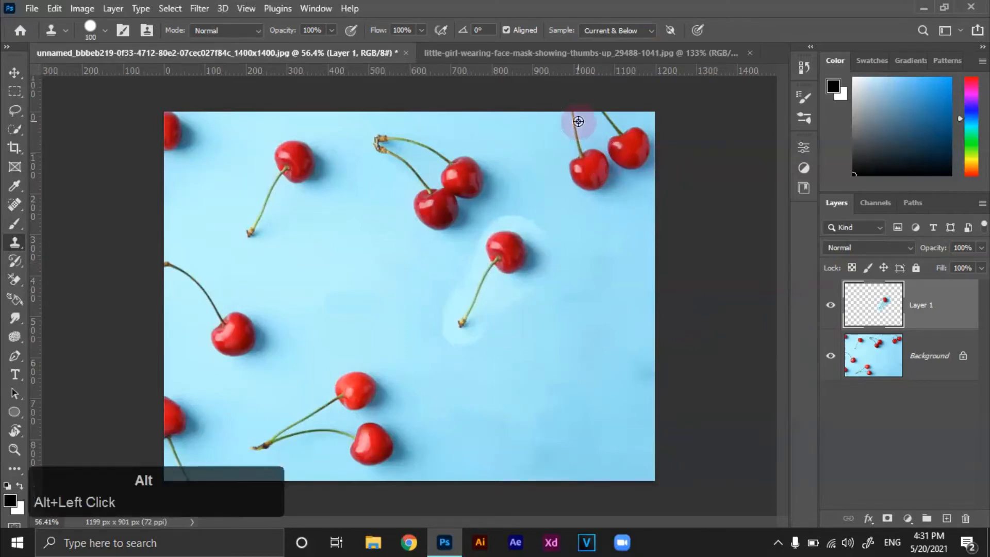
pyautogui.moveTo(579, 347)
pyautogui.mouseDown()
pyautogui.moveTo(593, 385)
pyautogui.moveTo(615, 399)
pyautogui.moveTo(570, 407)
pyautogui.mouseUp()
pyautogui.moveTo(570, 396)
pyautogui.mouseDown()
pyautogui.moveTo(571, 371)
pyautogui.moveTo(604, 352)
pyautogui.mouseUp()
pyautogui.moveTo(614, 360)
pyautogui.mouseDown()
pyautogui.moveTo(639, 391)
pyautogui.moveTo(577, 427)
pyautogui.moveTo(568, 413)
pyautogui.mouseUp()
pyautogui.moveTo(567, 399)
pyautogui.mouseDown()
pyautogui.moveTo(588, 343)
pyautogui.moveTo(578, 319)
pyautogui.moveTo(625, 359)
pyautogui.moveTo(631, 396)
pyautogui.moveTo(569, 419)
pyautogui.moveTo(572, 371)
pyautogui.moveTo(597, 332)
pyautogui.moveTo(648, 383)
pyautogui.mouseUp()
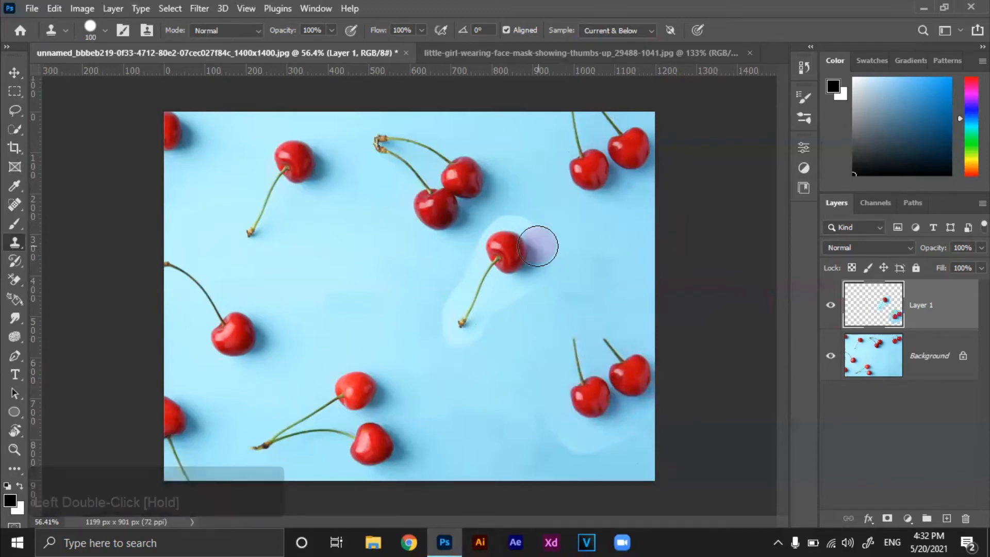
# Switch to the little-girl photo document and activate the Pattern Stamp Tool
pyautogui.click(487, 49)
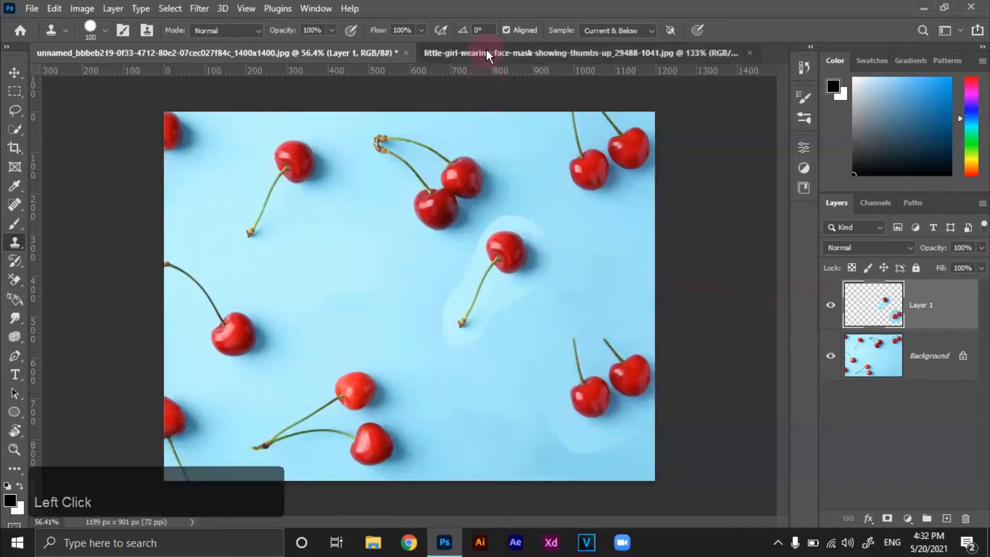
pyautogui.rightClick(15, 249)
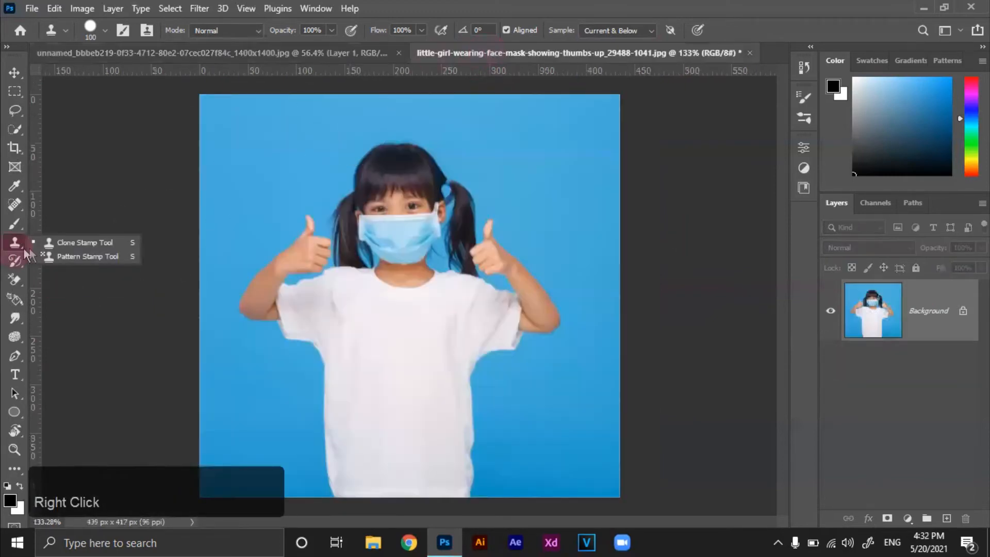
pyautogui.click(63, 256)
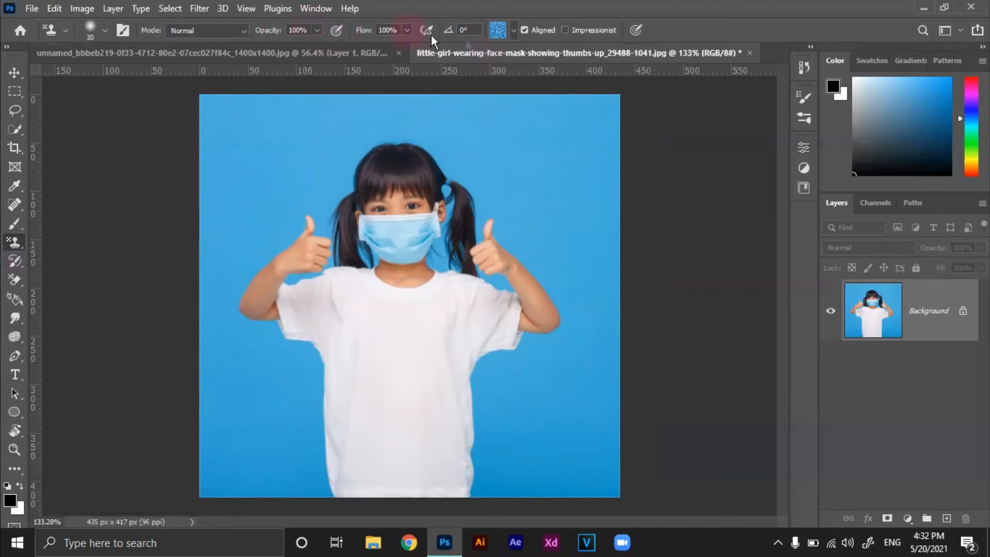
# Look through the Trees, Grass and Water pattern groups available for the Pattern Stamp
pyautogui.click(512, 32)
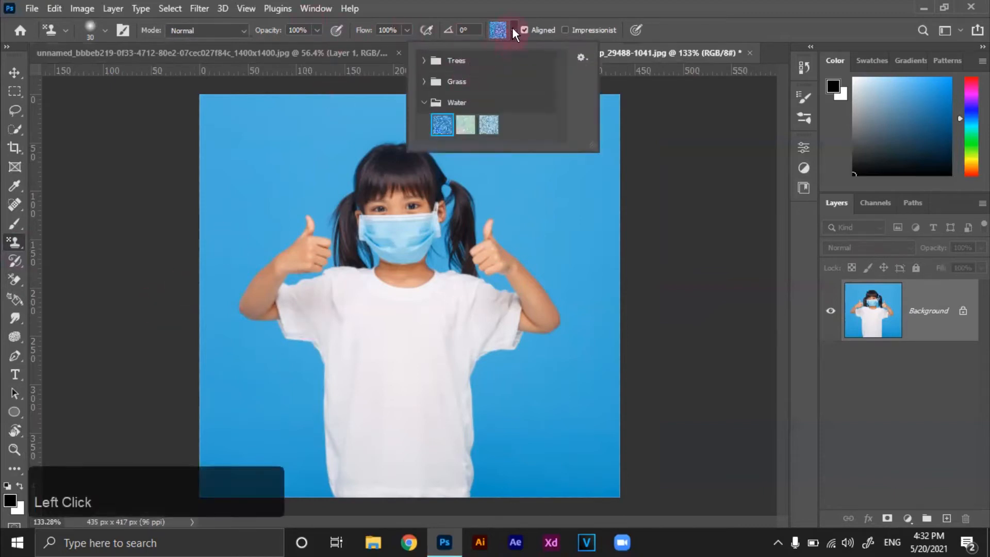
pyautogui.click(419, 102)
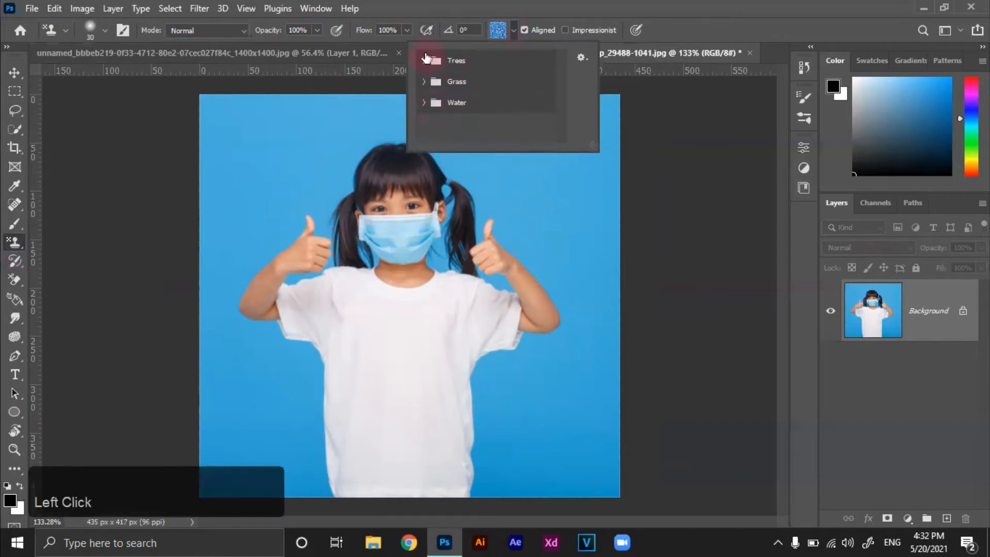
pyautogui.click(424, 61)
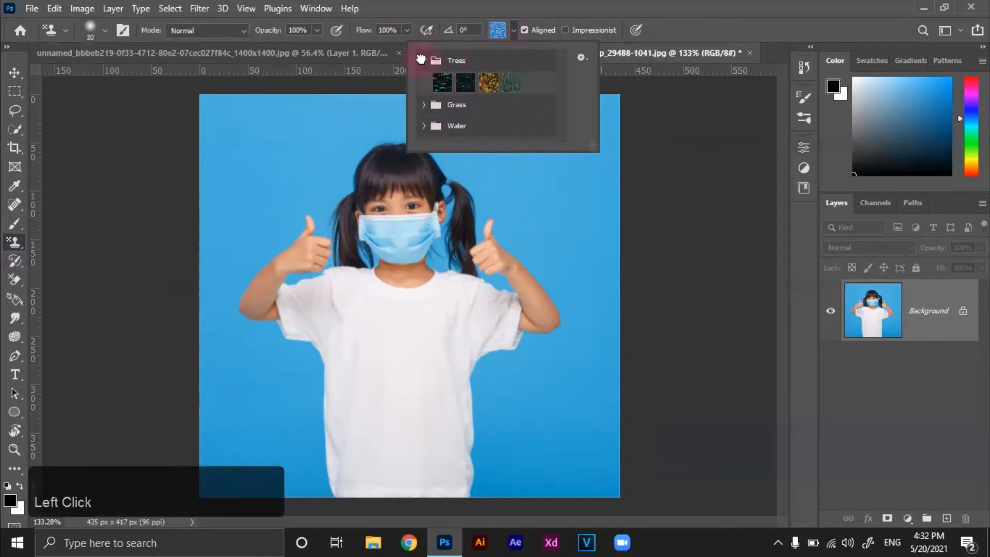
pyautogui.click(421, 60)
pyautogui.click(421, 81)
pyautogui.click(421, 81)
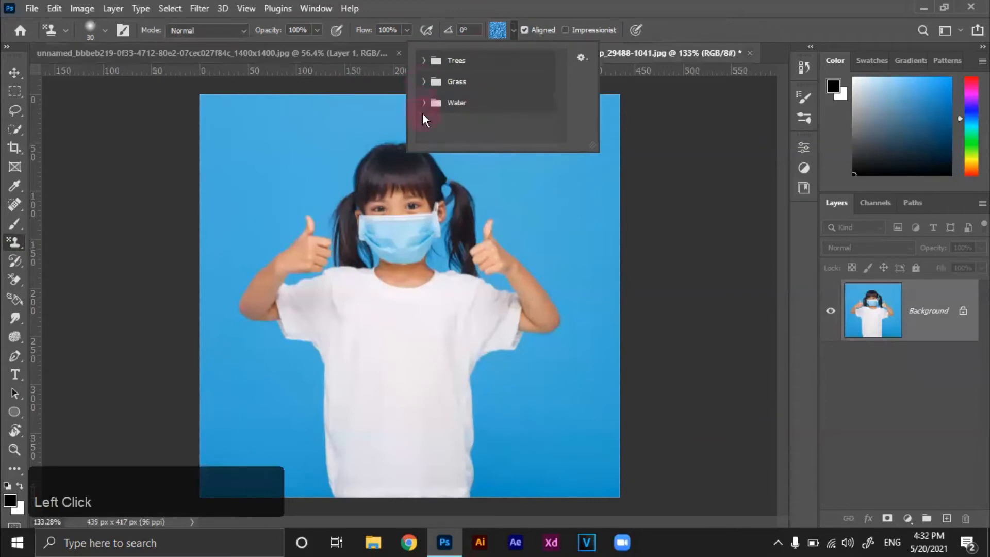
pyautogui.click(421, 103)
pyautogui.click(422, 103)
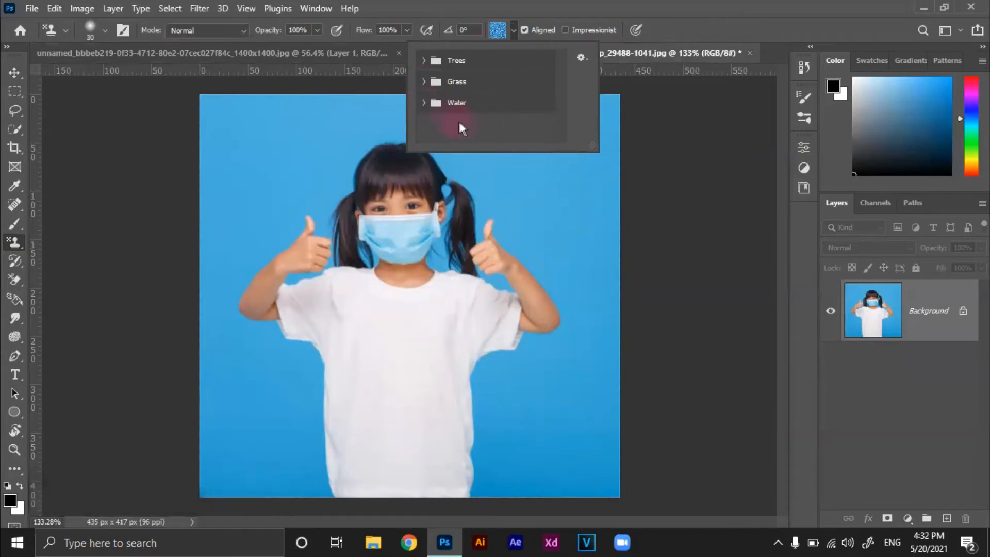
# Open the pngtree-set-of-vector-flowers-png-image_1609477 picture from the Desktop as a separate document
pyautogui.click(12, 80)
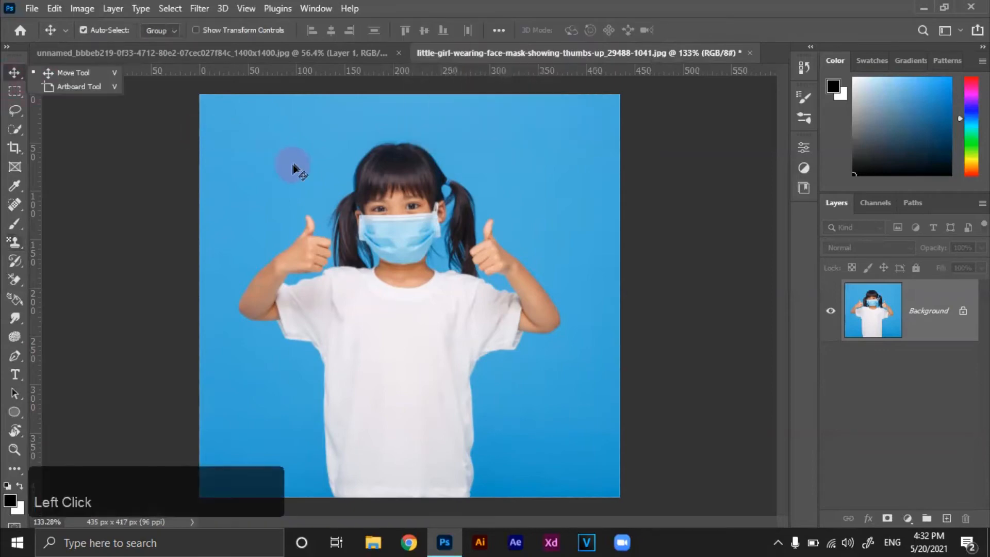
pyautogui.click(32, 8)
pyautogui.click(56, 34)
pyautogui.scroll(-5, 286, 197)
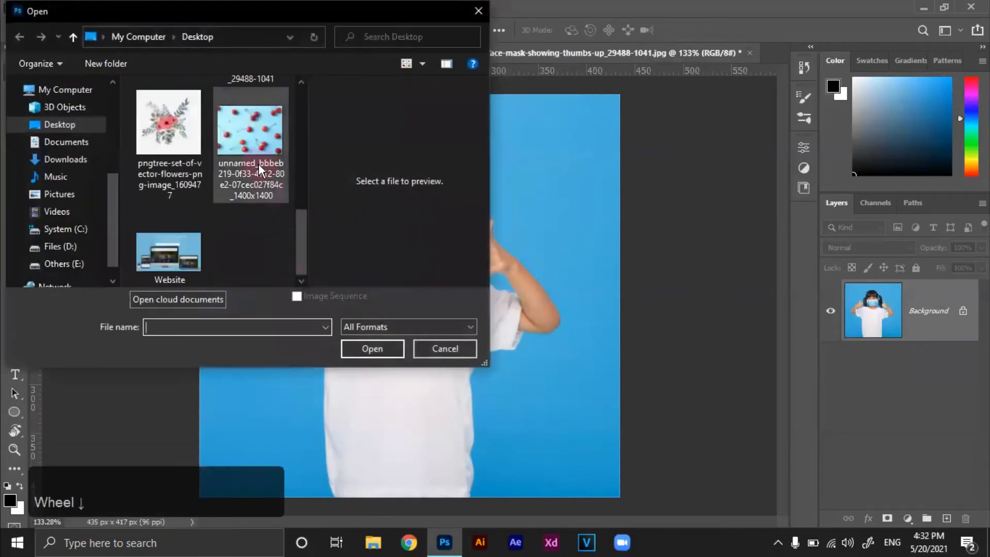
pyautogui.click(168, 150)
pyautogui.click(376, 351)
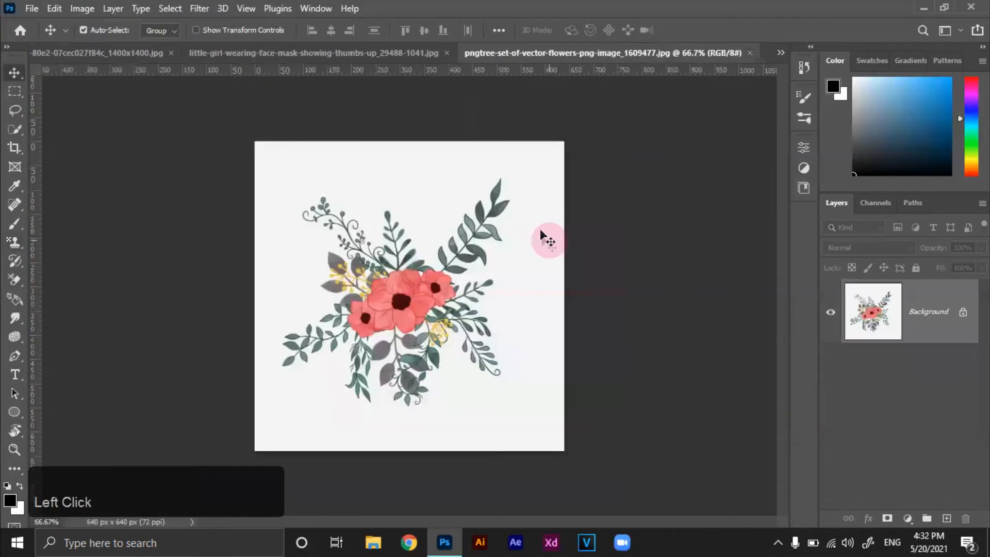
# Convert the flower picture's locked Background into a regular layer, leave its layer style unchanged, and activate the Move Tool
pyautogui.scroll(1, 508, 330)
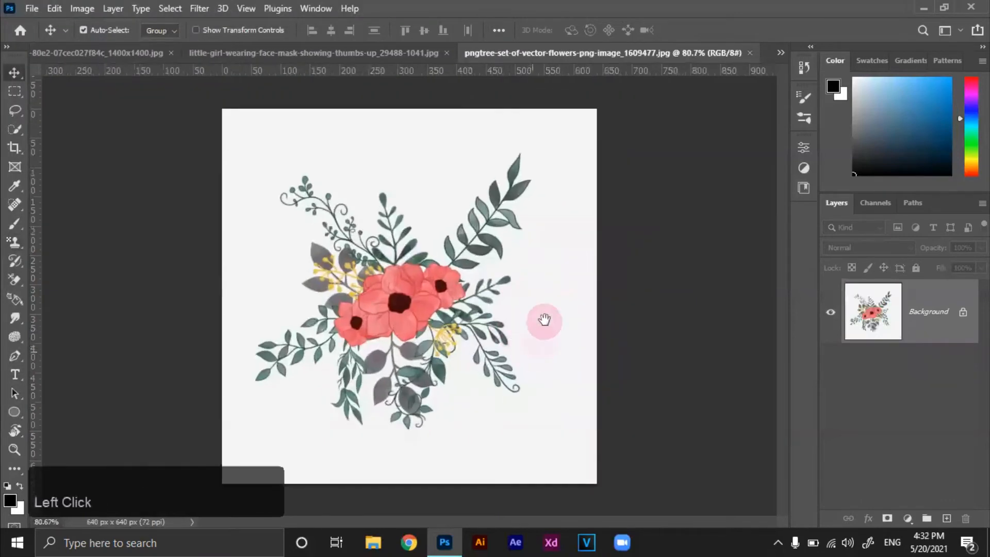
pyautogui.doubleClick(963, 312)
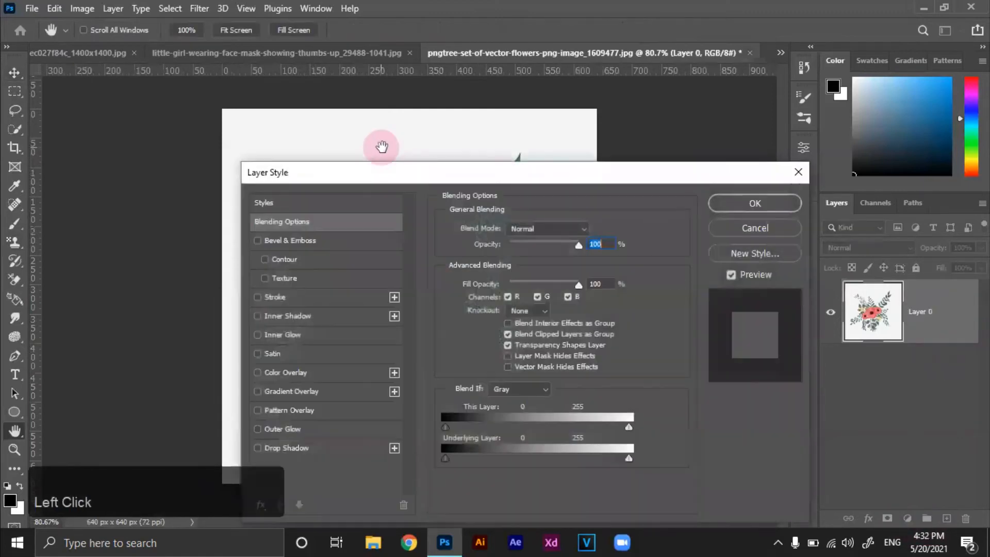
pyautogui.click(758, 230)
pyautogui.press('v')
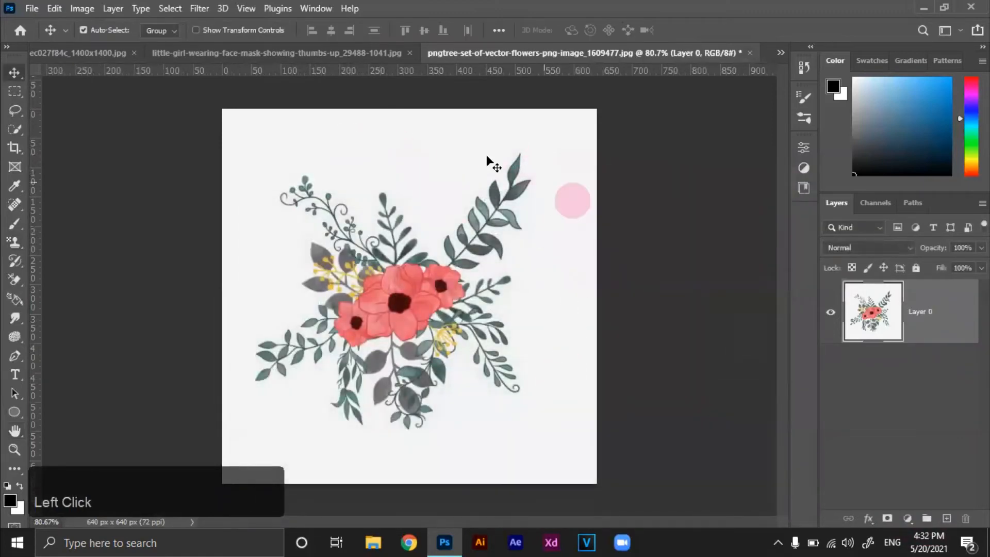
# Select the off-white background around the bouquet with the Magic Wand Tool and add a layer mask from that selection
pyautogui.rightClick(18, 131)
pyautogui.click(61, 156)
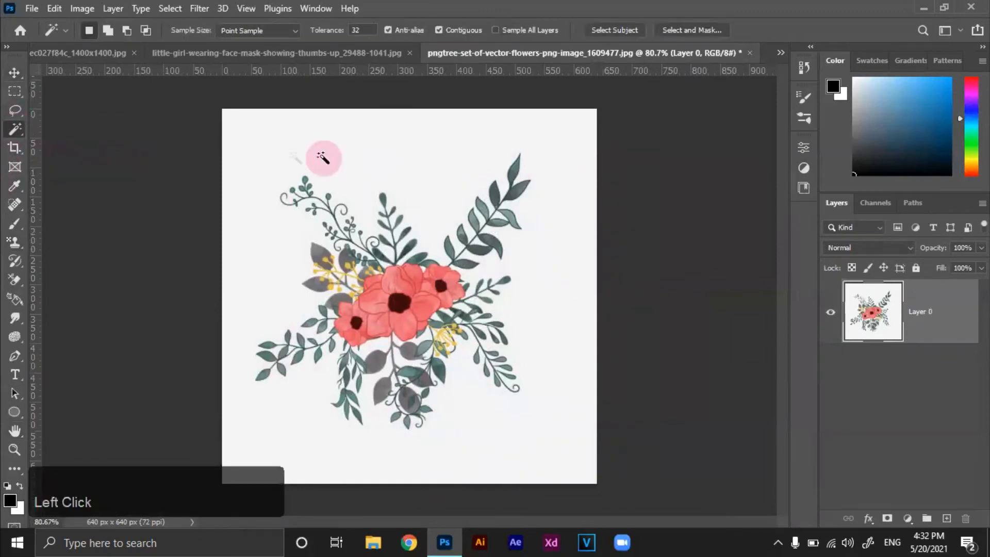
pyautogui.click(414, 141)
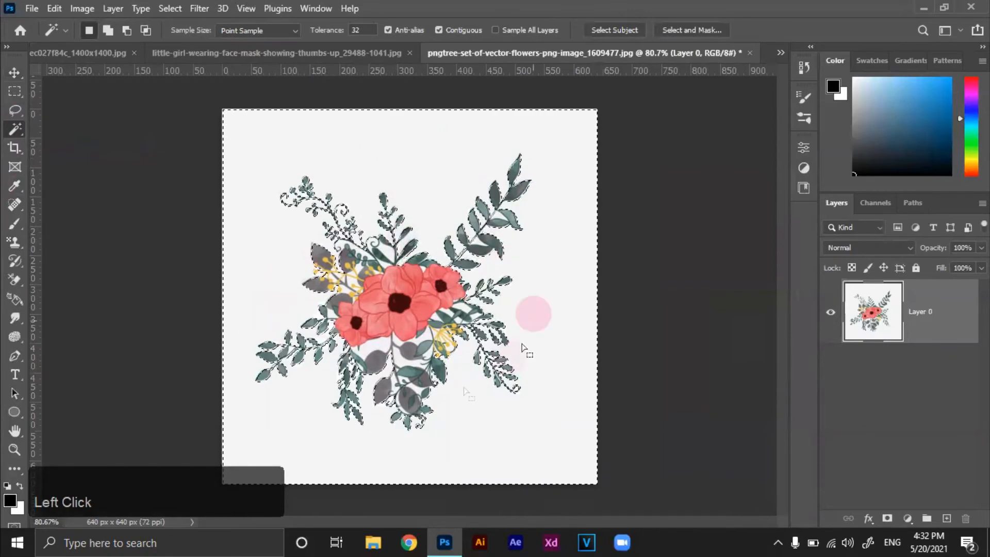
pyautogui.click(887, 518)
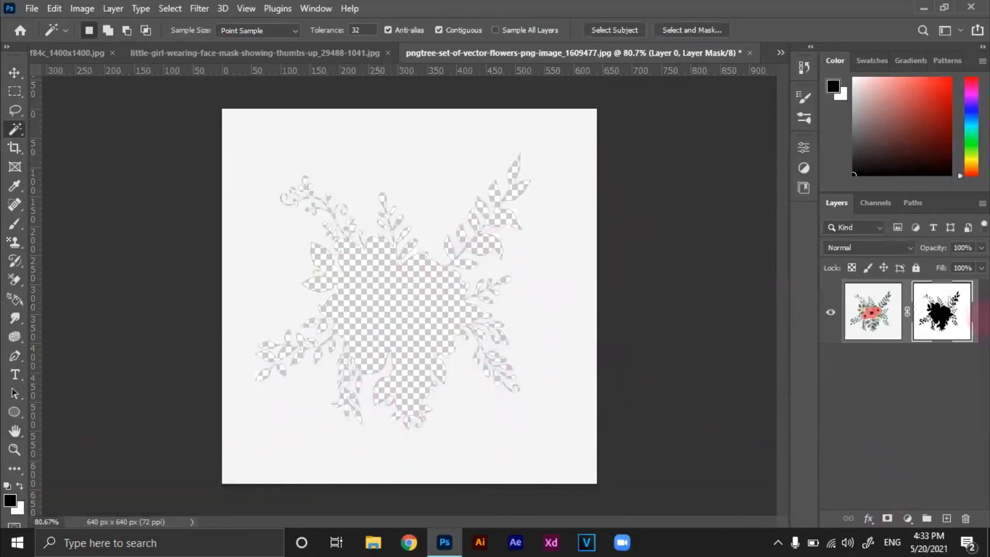
# Invert the layer mask through Select and Mask so only the bouquet is kept, and apply the result
pyautogui.doubleClick(938, 297)
pyautogui.scroll(-5, 817, 364)
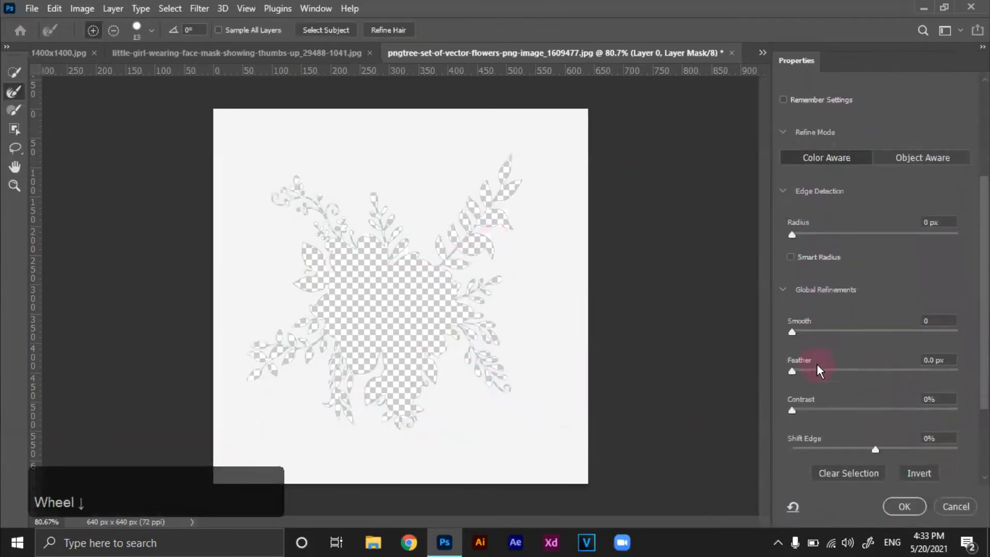
pyautogui.scroll(-2, 817, 364)
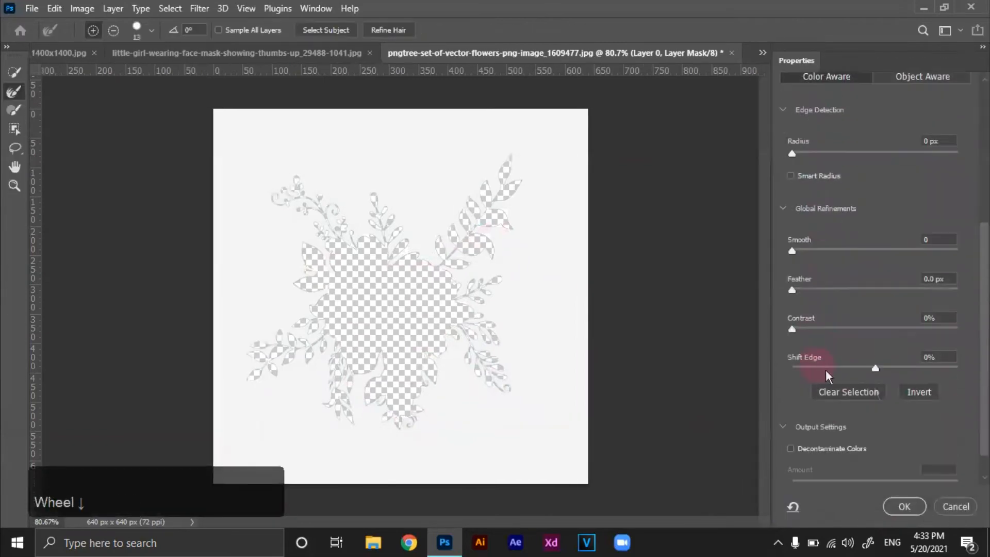
pyautogui.click(910, 395)
pyautogui.click(906, 507)
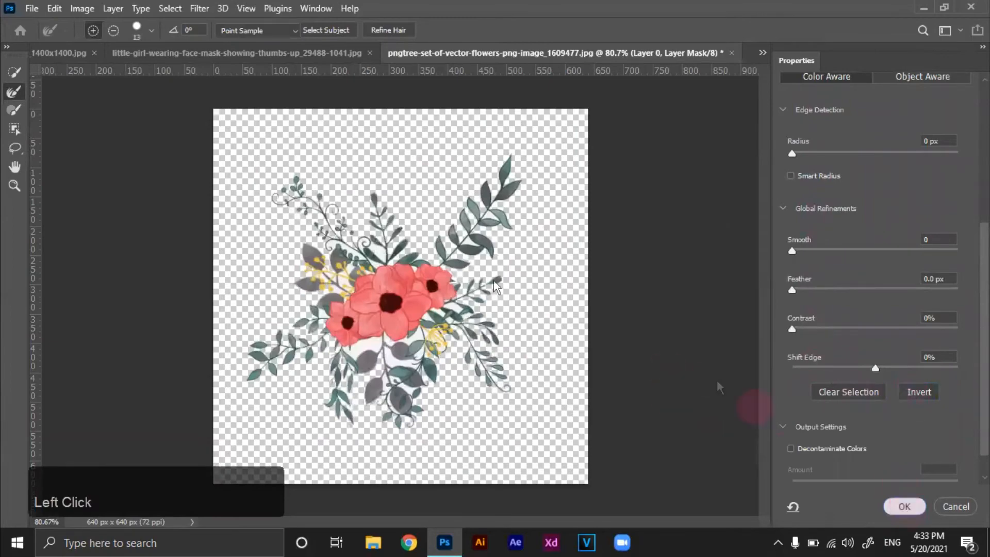
# Swap the foreground and background colours and clear leftover white patches from the mask between the leaves and curls above the large flower
pyautogui.keyDown('alt'); pyautogui.scroll(5, 426, 312); pyautogui.keyUp('alt')
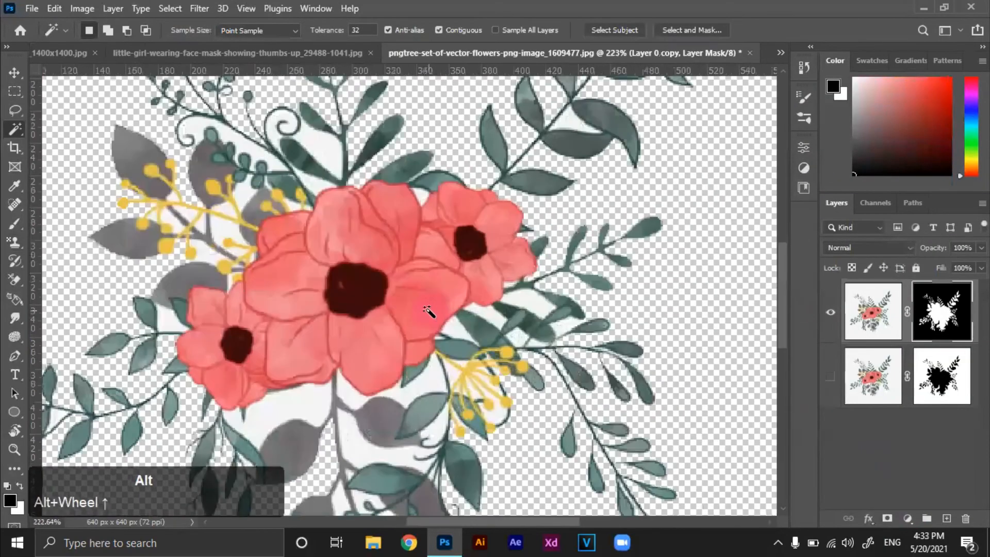
pyautogui.click(320, 148)
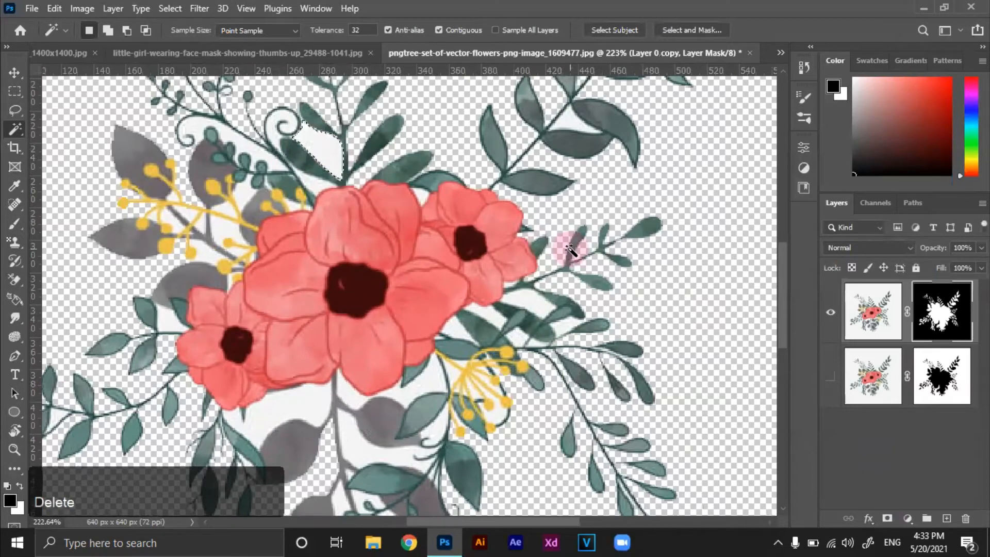
pyautogui.press('x')
pyautogui.press('Delete')
pyautogui.click(237, 140)
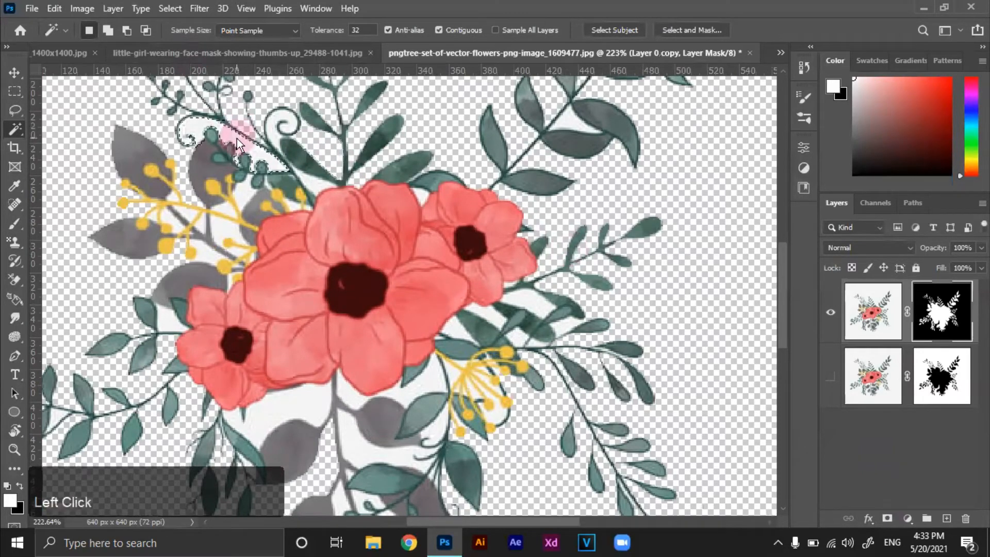
pyautogui.press('Delete')
pyautogui.click(281, 123)
pyautogui.press('Delete')
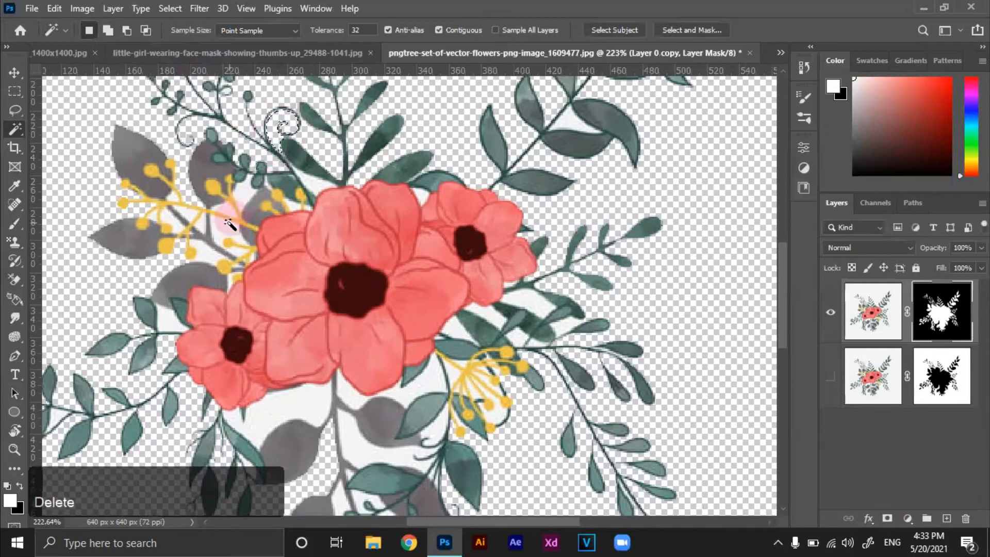
# Clear the leftover white patches between the grey leaves and stems directly beneath the large flower from the mask
pyautogui.click(279, 408)
pyautogui.click(356, 449)
pyautogui.press('Delete')
pyautogui.click(413, 397)
pyautogui.press('Delete')
pyautogui.click(439, 413)
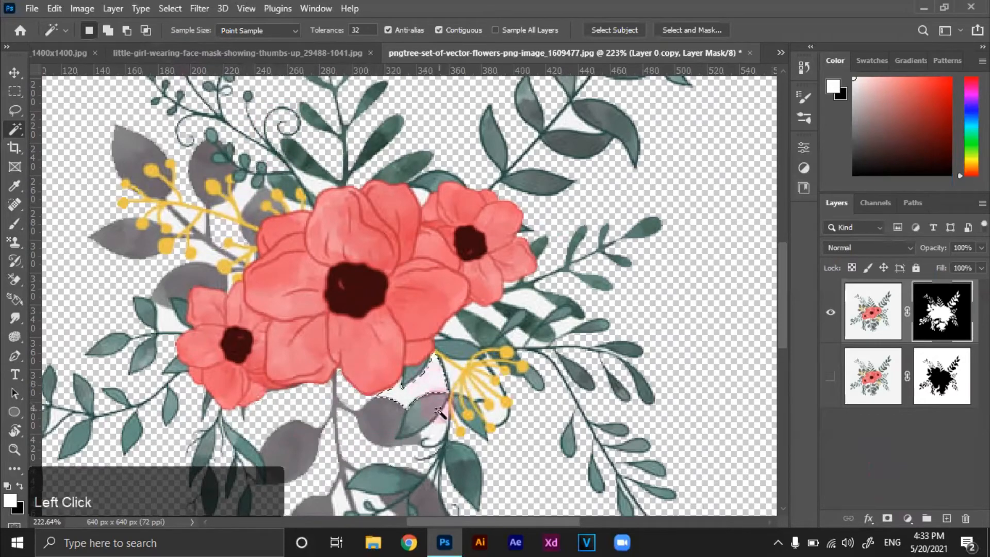
pyautogui.press('Delete')
pyautogui.click(434, 428)
# Remove the white gaps among the green leaves on the lower-right side of the flowers from the mask
pyautogui.click(456, 326)
pyautogui.press('Delete')
pyautogui.click(486, 317)
pyautogui.press('Delete')
pyautogui.click(539, 305)
pyautogui.press('Delete')
pyautogui.click(564, 327)
pyautogui.press('Delete')
# Remove the white remnants around the lowest stems and leaves and within the lower yellow berries from the mask
pyautogui.scroll(-5, 524, 338)
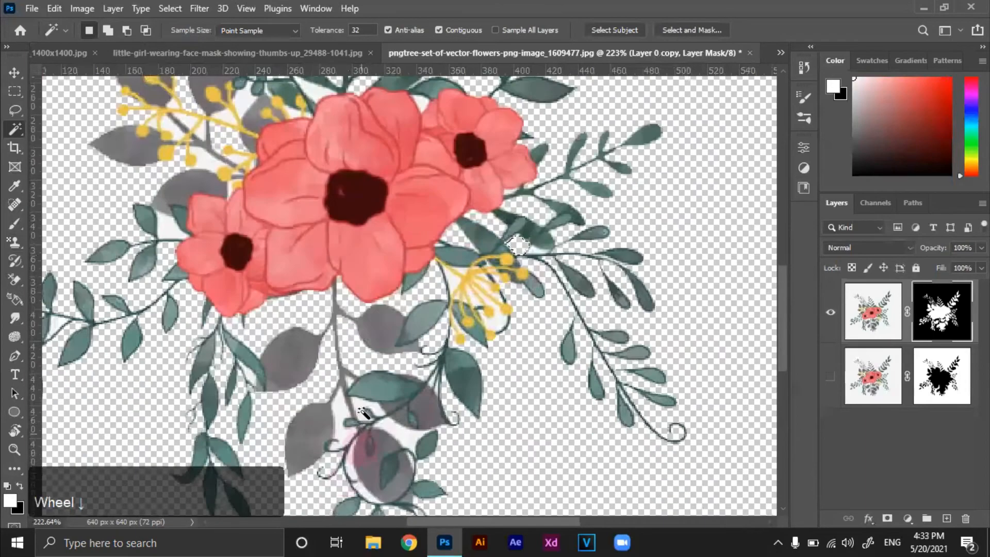
pyautogui.click(339, 355)
pyautogui.press('Delete')
pyautogui.press('Delete')
pyautogui.click(405, 387)
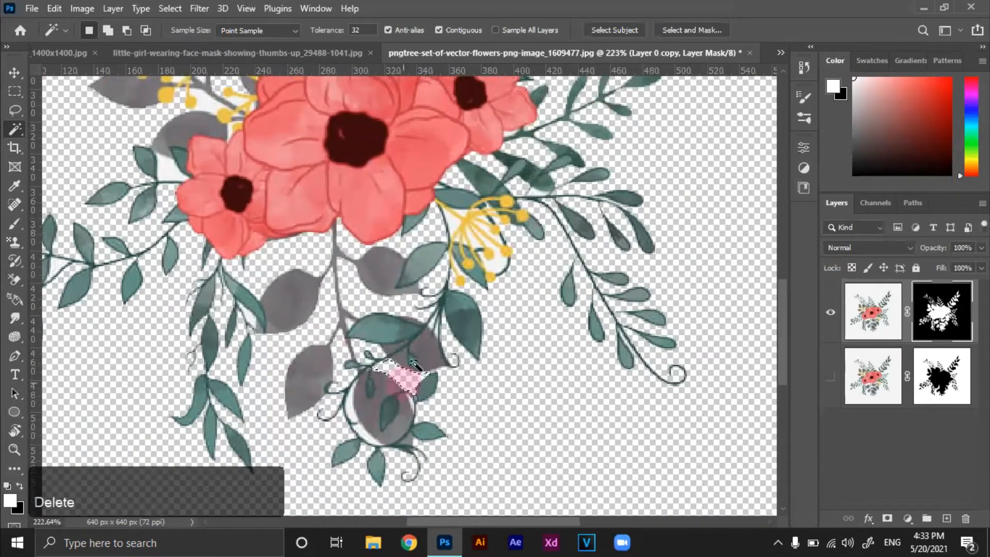
pyautogui.press('Delete')
pyautogui.click(497, 261)
pyautogui.press('Delete')
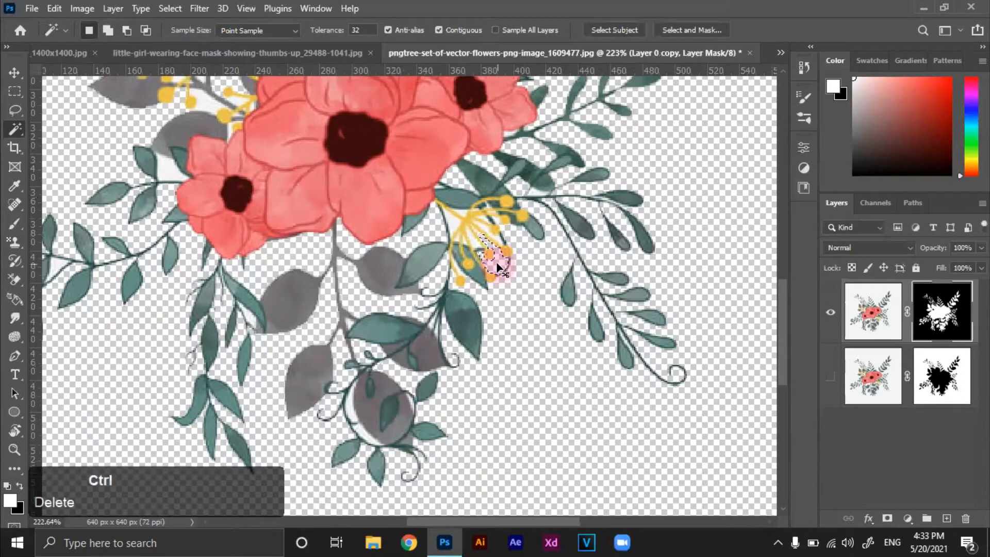
pyautogui.scroll(-6, 498, 263)
pyautogui.scroll(1, 611, 402)
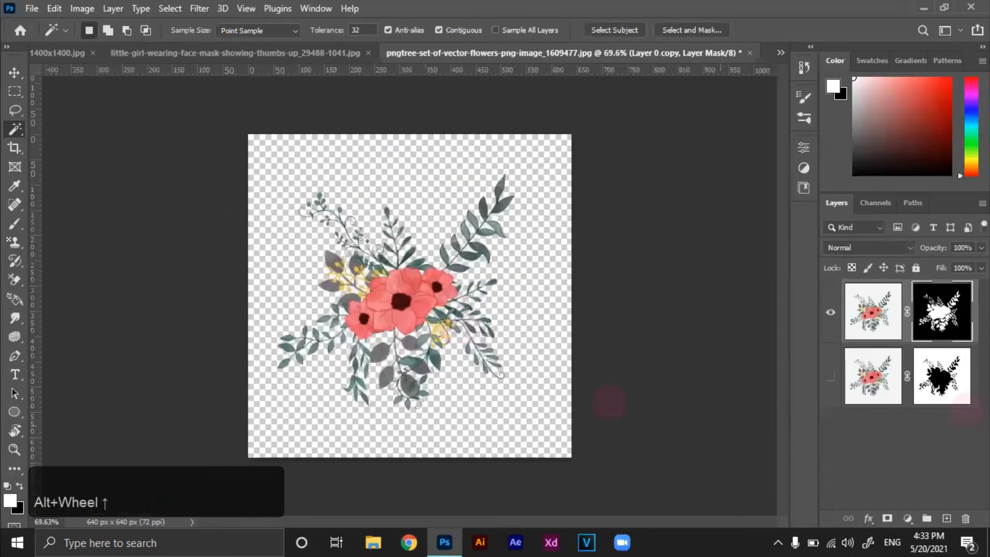
# Scale the masked bouquet to 61.25% and keep it centred on the canvas
pyautogui.hotkey('ctrl', 't')
pyautogui.moveTo(571, 456); pyautogui.dragTo(508, 394)
pyautogui.moveTo(423, 286)
pyautogui.mouseDown()
pyautogui.moveTo(434, 277)
pyautogui.moveTo(429, 255)
pyautogui.moveTo(431, 274)
pyautogui.moveTo(418, 274)
pyautogui.moveTo(426, 284)
pyautogui.mouseUp()
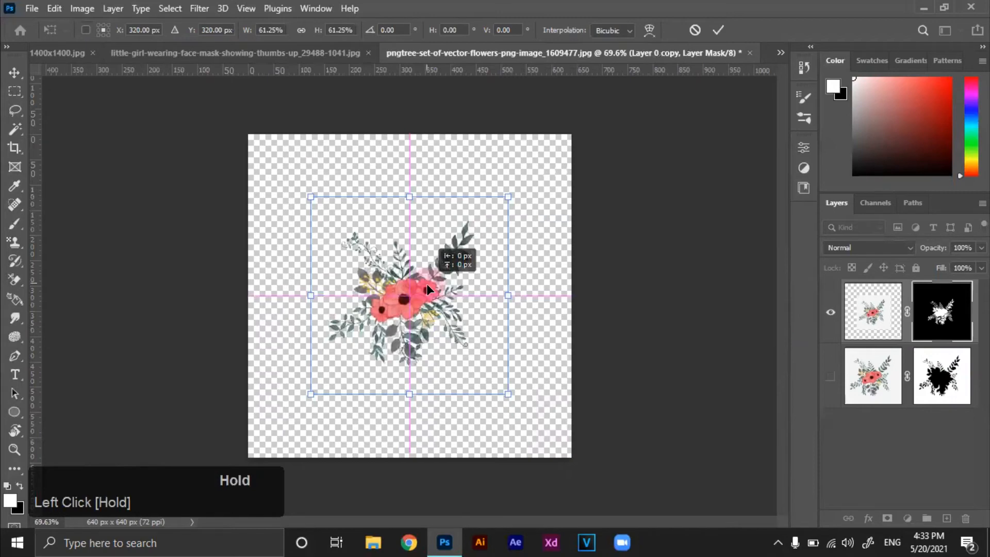
pyautogui.moveTo(426, 283); pyautogui.dragTo(426, 283)
pyautogui.doubleClick(426, 283)
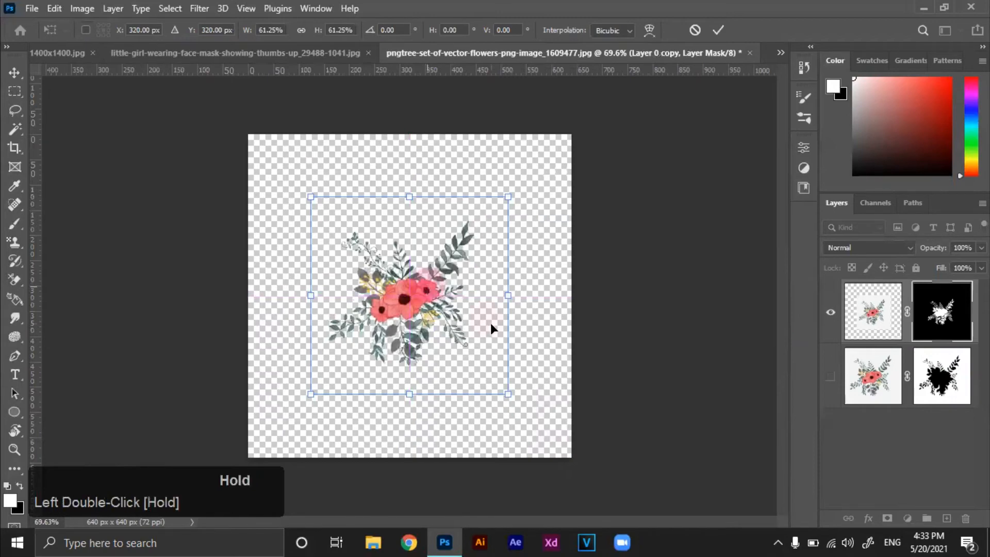
pyautogui.press('Return')
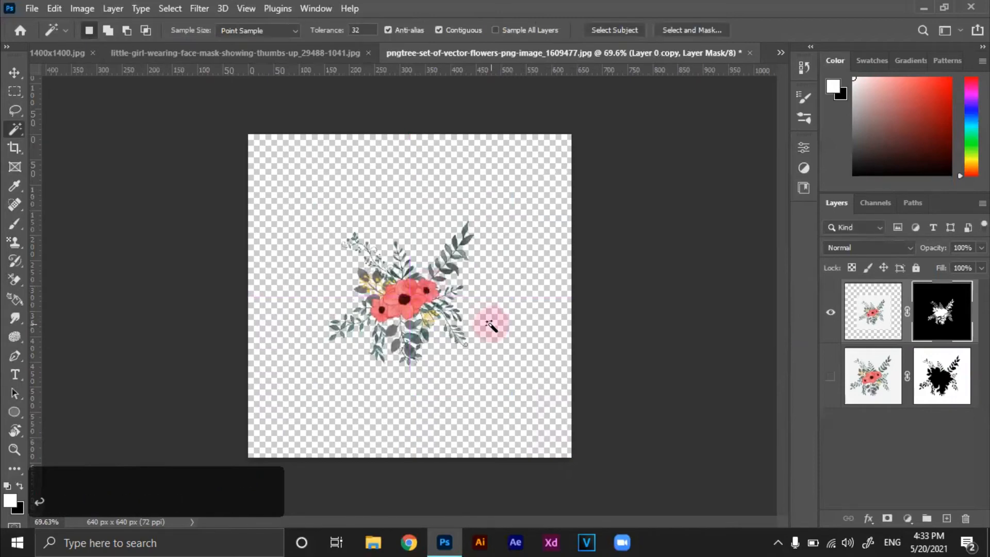
# Crop the canvas evenly around the bouquet to about 356 × 356 px
pyautogui.click(10, 153)
pyautogui.moveTo(564, 458); pyautogui.dragTo(494, 388)
pyautogui.click(757, 29)
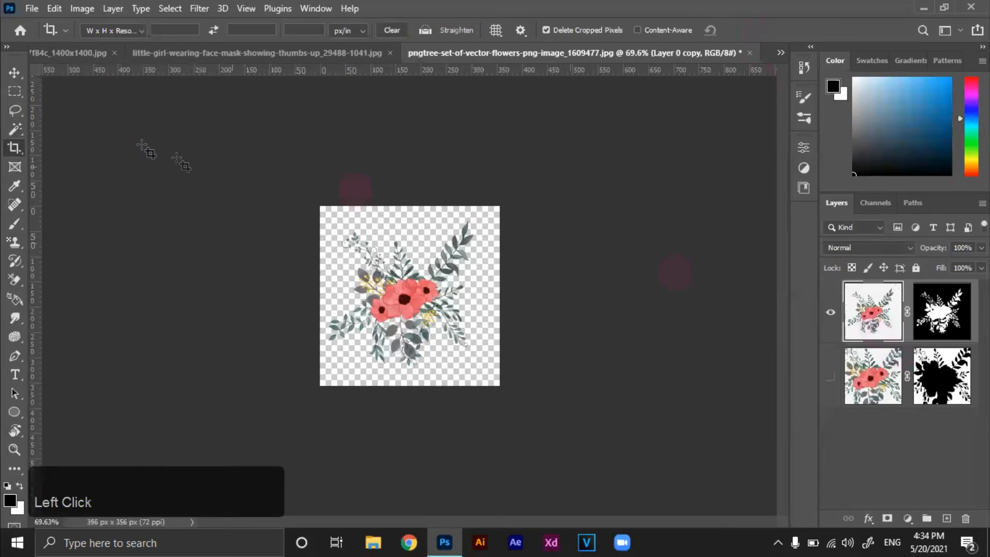
# Define the cropped bouquet as a new pattern, replacing the default file name with a short flower name
pyautogui.click(14, 73)
pyautogui.click(55, 8)
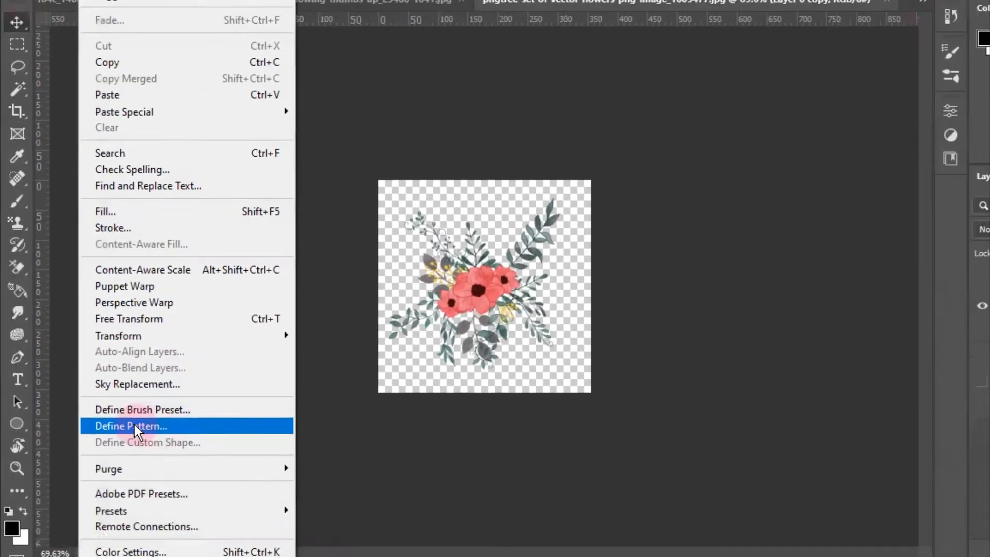
pyautogui.click(188, 454)
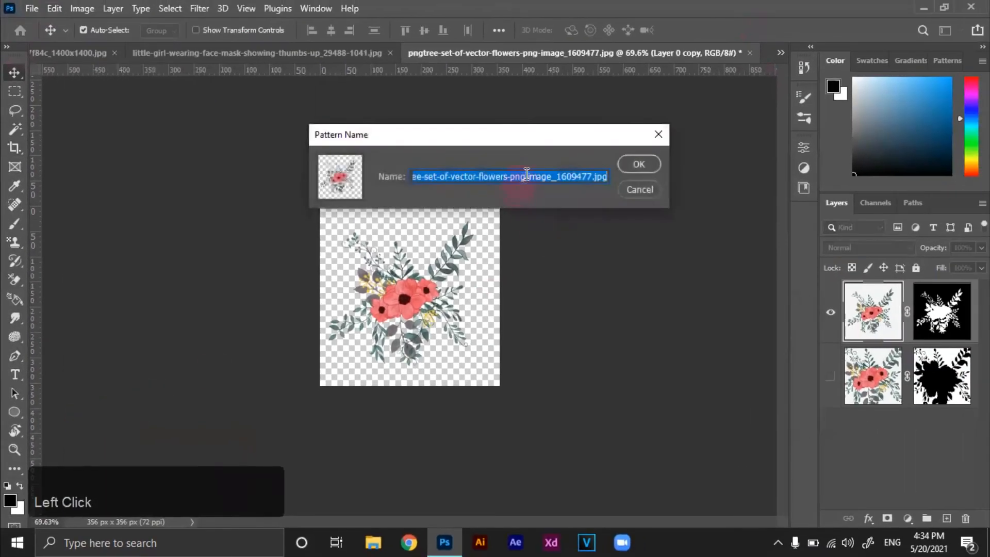
pyautogui.write('flower')
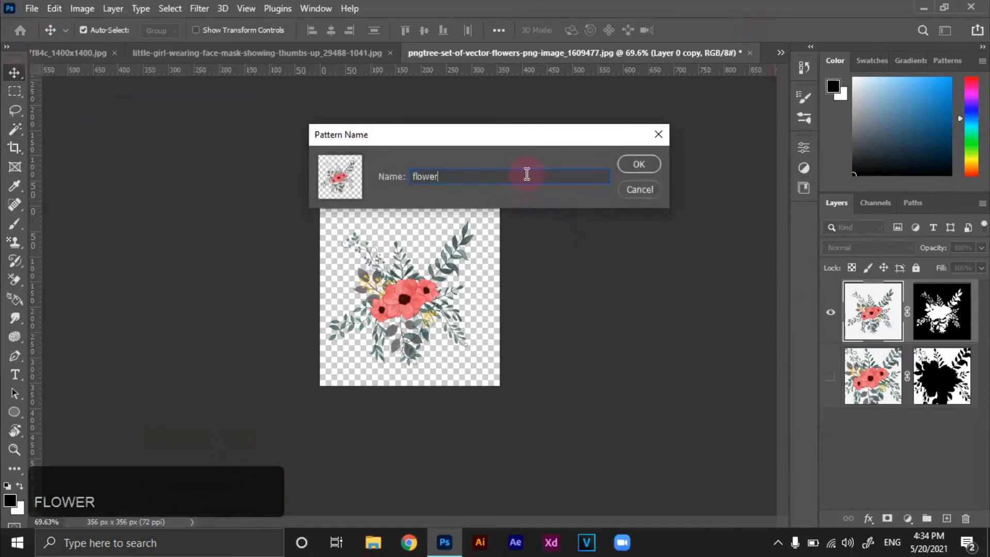
pyautogui.press('Return')
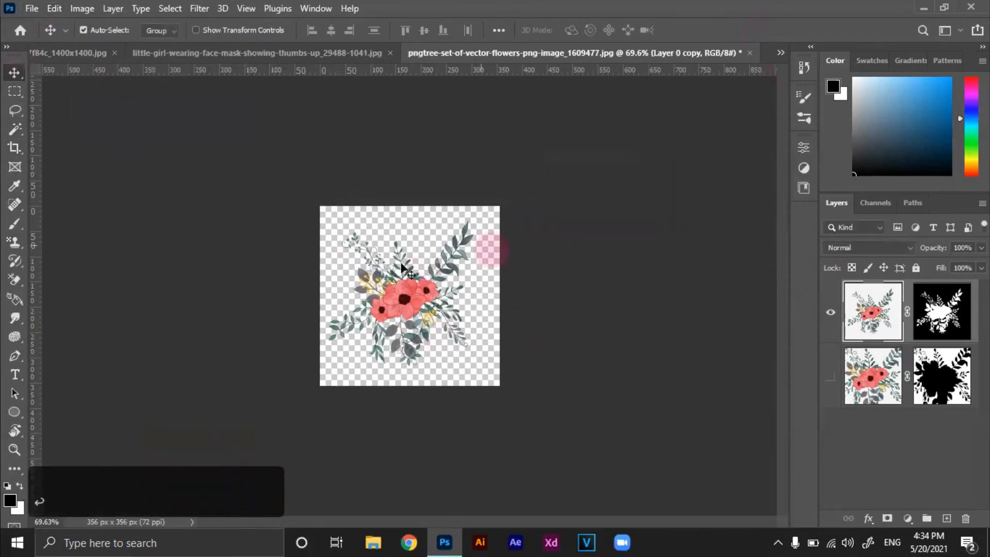
# Switch to the little-girl photo document and activate the Pattern Stamp Tool
pyautogui.click(287, 55)
pyautogui.scroll(1, 451, 392)
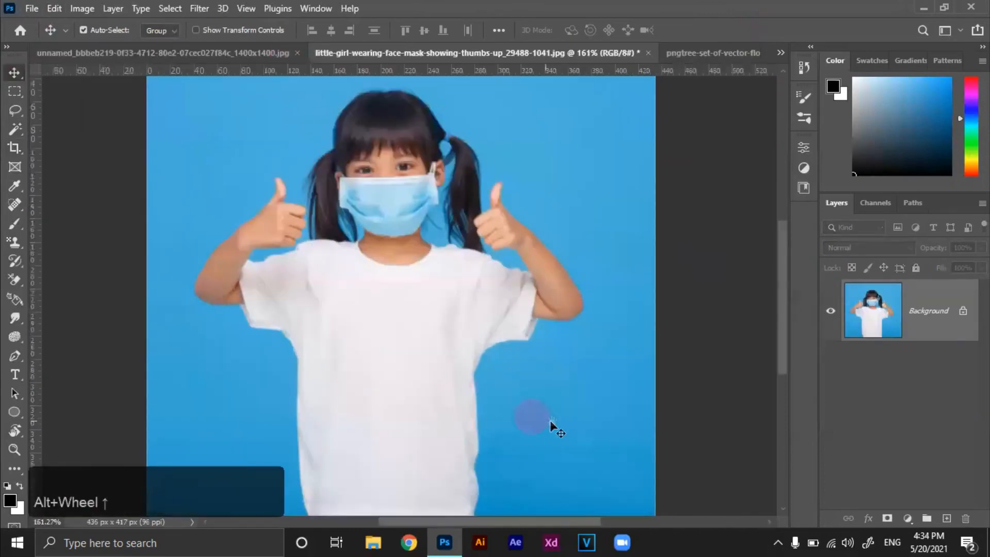
pyautogui.moveTo(550, 425); pyautogui.dragTo(570, 385)
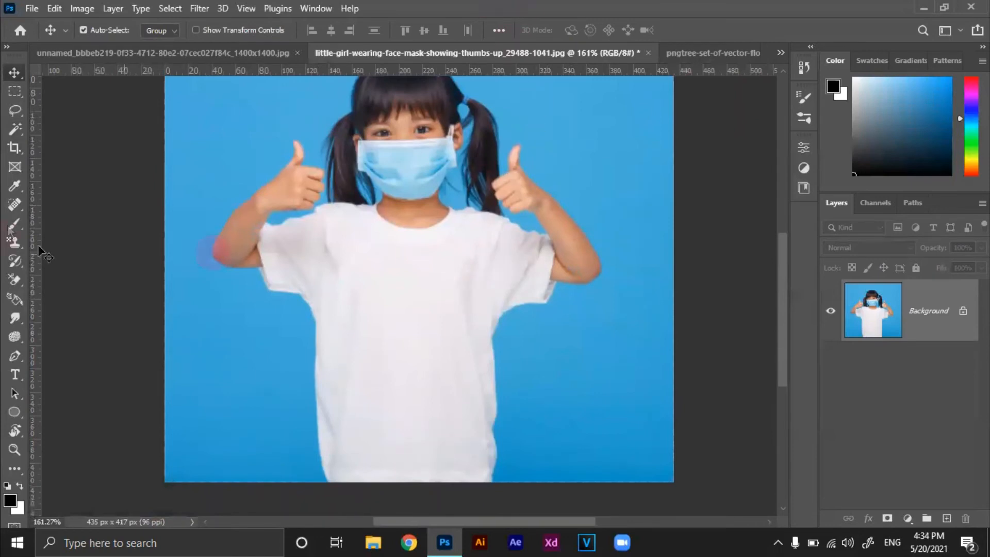
pyautogui.rightClick(12, 245)
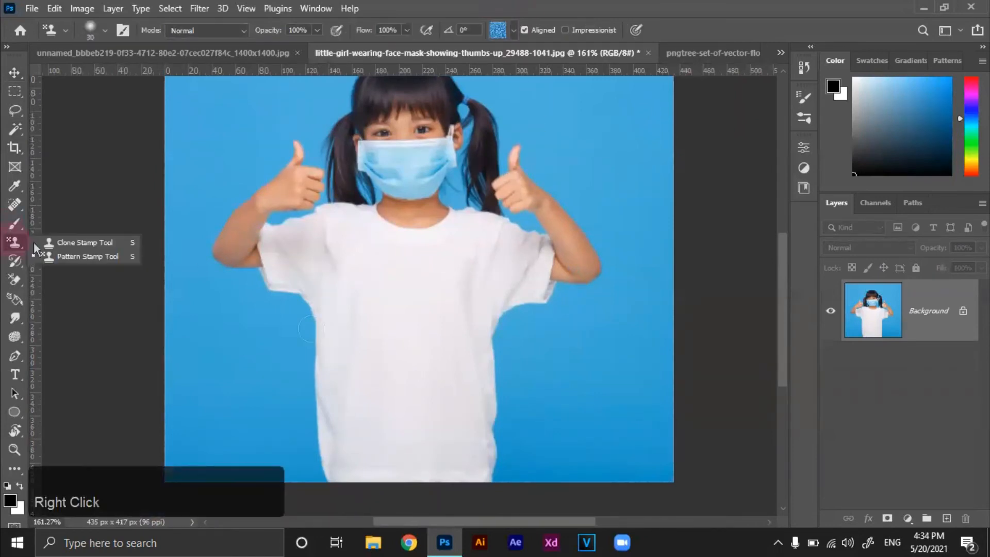
pyautogui.click(101, 255)
# Add a new empty layer above the Background and choose the custom bouquet pattern for the Pattern Stamp
pyautogui.click(947, 518)
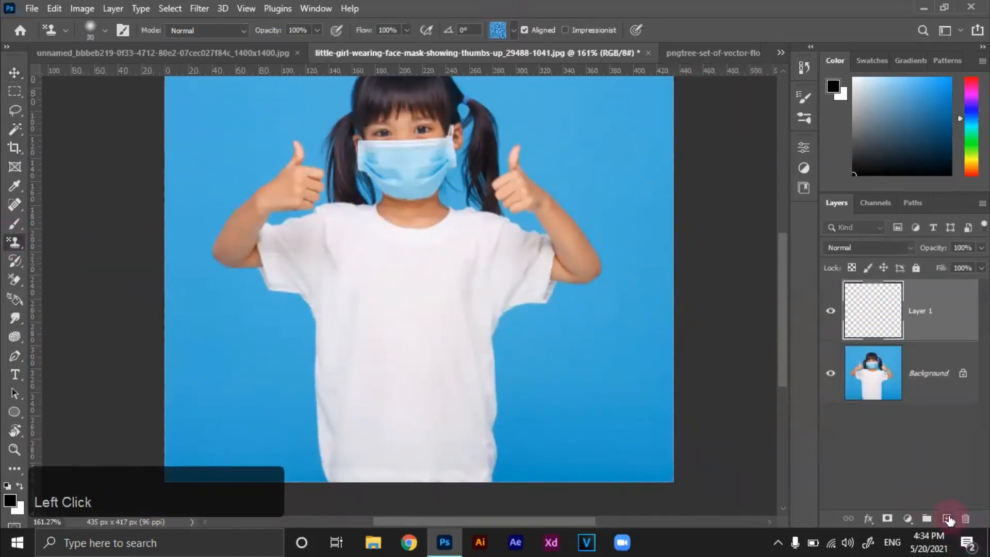
pyautogui.click(513, 31)
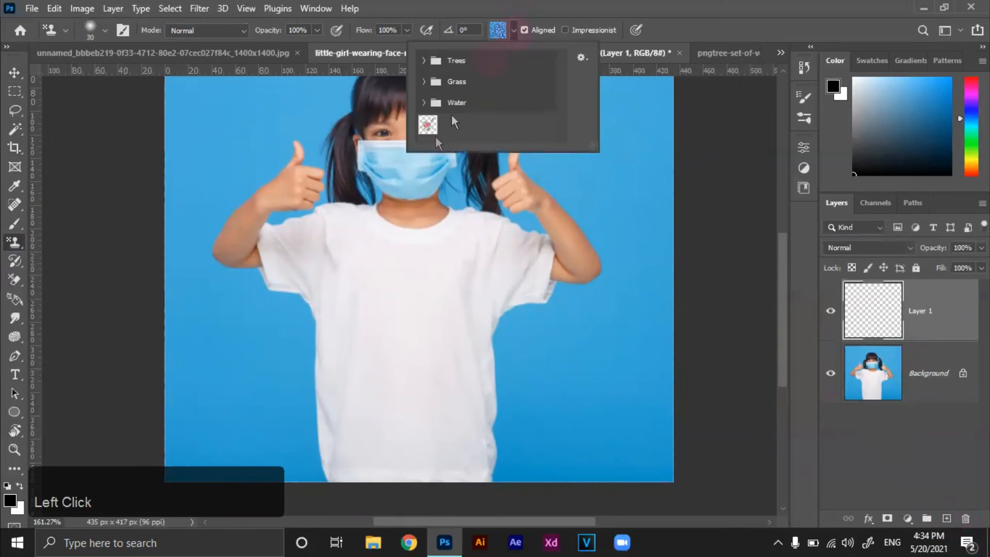
pyautogui.click(428, 128)
# Paint the bouquet pattern freehand across the girl's shirt, arms and surroundings on the new layer with the Pattern Stamp
pyautogui.click(388, 331)
pyautogui.click(469, 280)
pyautogui.click(521, 244)
pyautogui.moveTo(522, 244)
pyautogui.mouseDown()
pyautogui.moveTo(270, 241)
pyautogui.moveTo(515, 171)
pyautogui.mouseUp()
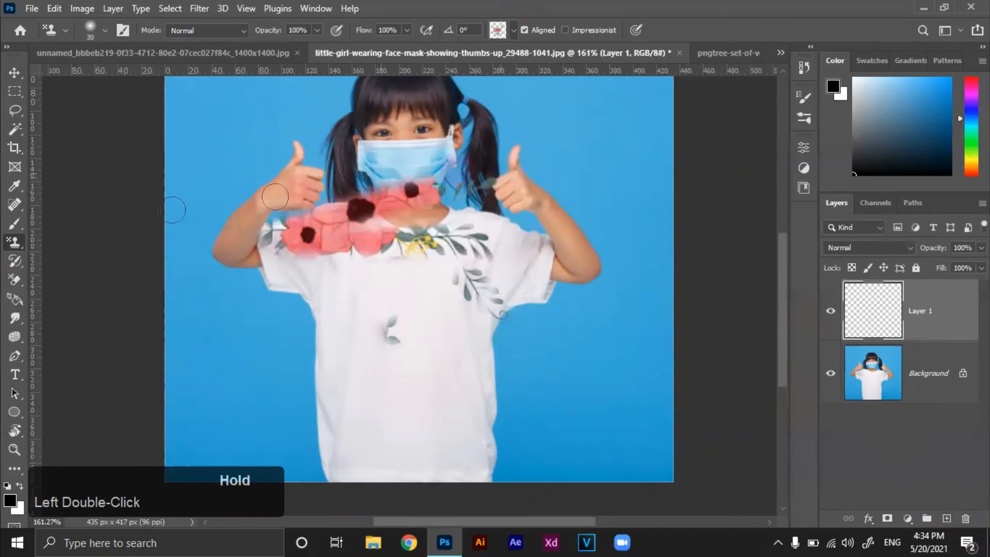
pyautogui.moveTo(274, 199); pyautogui.dragTo(402, 128)
pyautogui.scroll(-4, 401, 181)
pyautogui.click(347, 274)
pyautogui.moveTo(347, 273)
pyautogui.mouseDown()
pyautogui.moveTo(500, 347)
pyautogui.moveTo(401, 446)
pyautogui.moveTo(520, 286)
pyautogui.moveTo(334, 391)
pyautogui.moveTo(423, 313)
pyautogui.moveTo(312, 347)
pyautogui.moveTo(445, 259)
pyautogui.moveTo(317, 395)
pyautogui.moveTo(353, 420)
pyautogui.moveTo(398, 278)
pyautogui.moveTo(272, 376)
pyautogui.moveTo(307, 311)
pyautogui.moveTo(241, 310)
pyautogui.moveTo(343, 166)
pyautogui.moveTo(264, 295)
pyautogui.mouseUp()
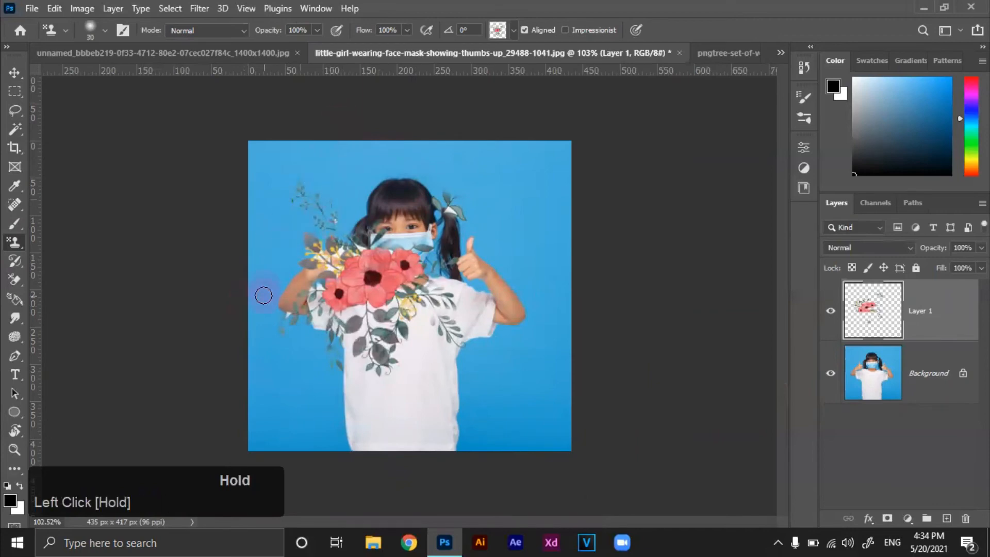
pyautogui.hotkey('ctrl', 'd')
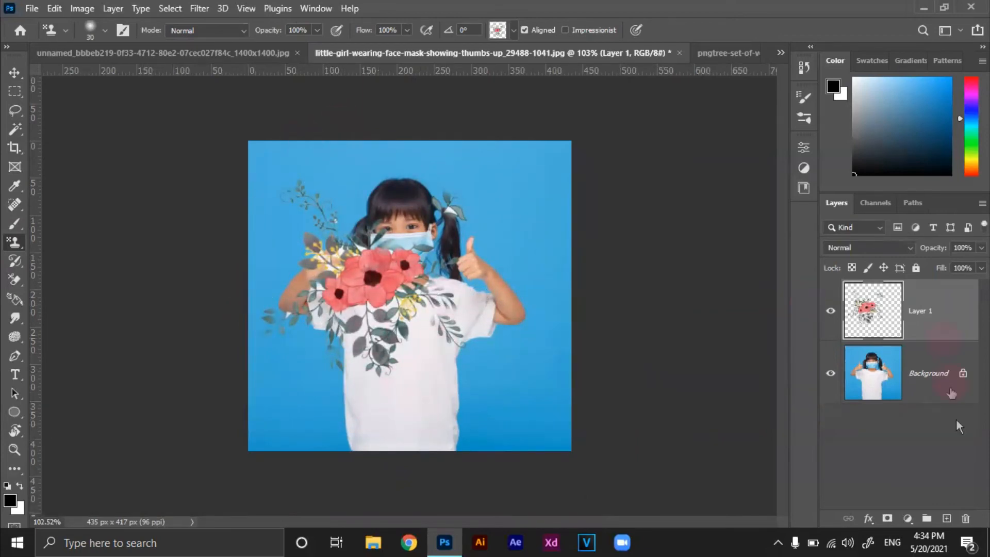
# Replace the stamped layer with a new empty layer above the Background and activate the Move Tool
pyautogui.click(963, 519)
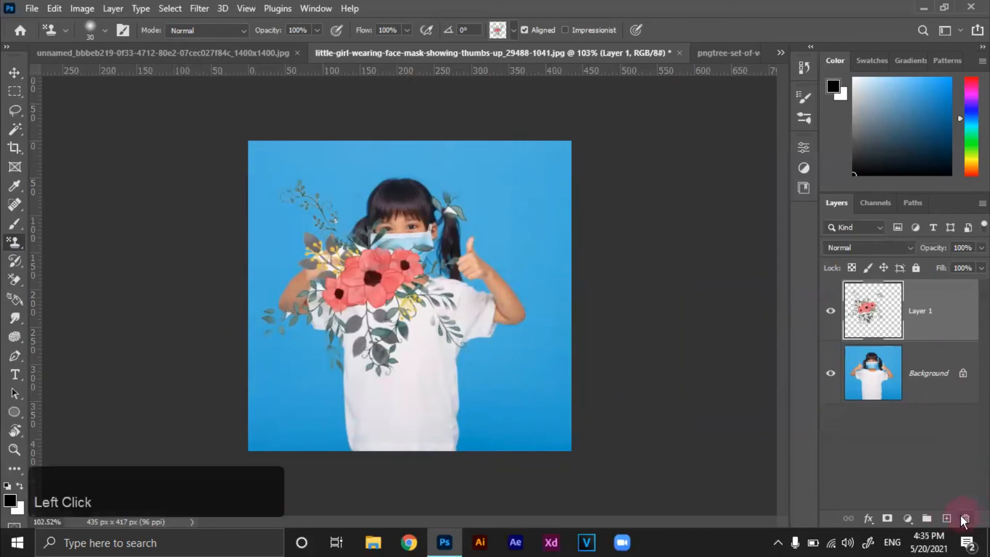
pyautogui.click(427, 211)
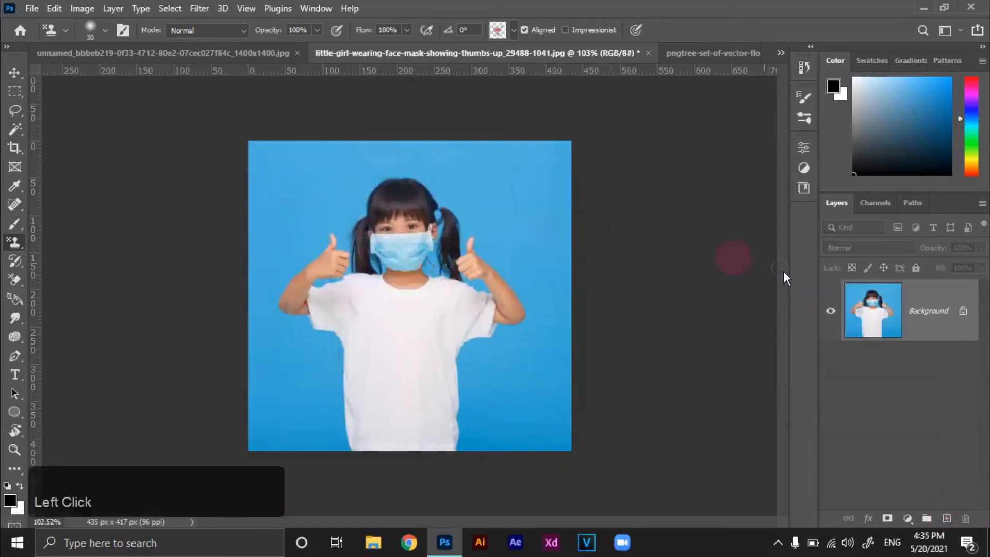
pyautogui.click(947, 519)
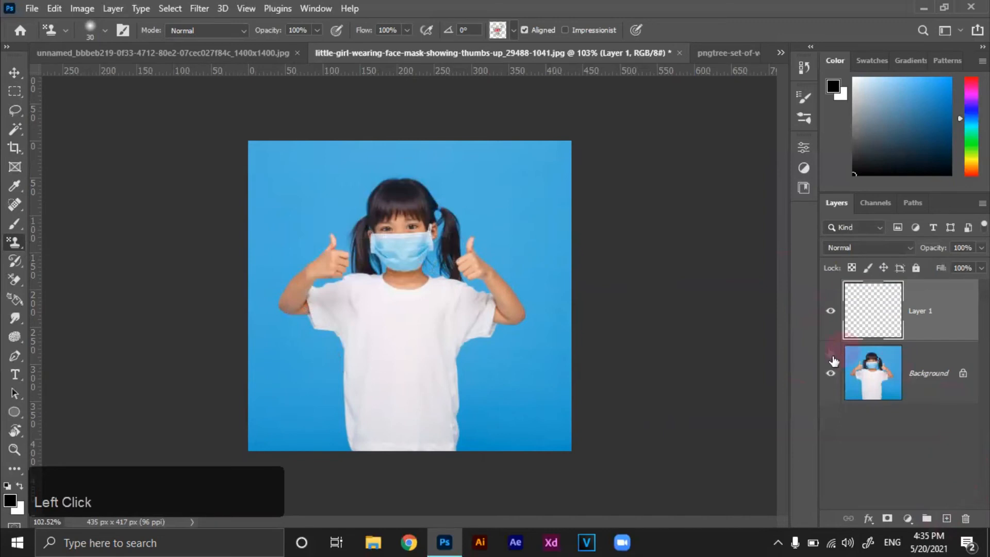
pyautogui.press('v')
pyautogui.hotkey('ctrl', '+')
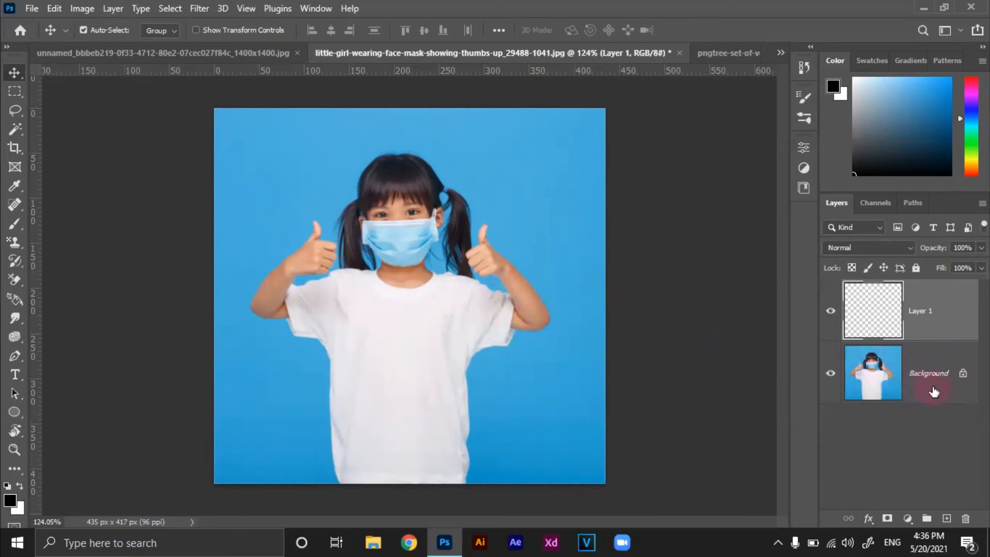
pyautogui.click(864, 311)
pyautogui.click(881, 327)
pyautogui.click(870, 309)
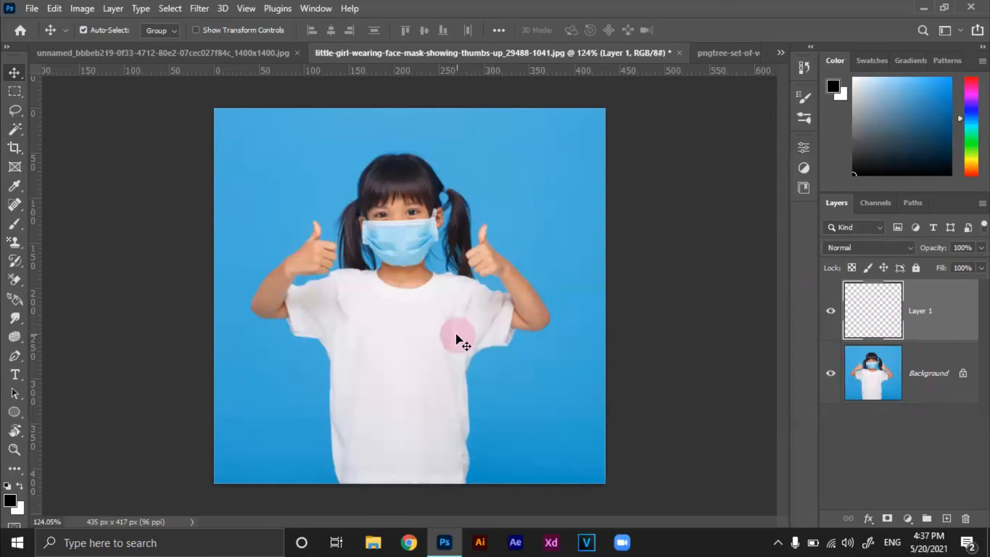
# Activate the Quick Selection Tool for isolating the girl's shirt
pyautogui.scroll(1, 457, 338)
pyautogui.moveTo(445, 365)
pyautogui.mouseDown()
pyautogui.moveTo(457, 323)
pyautogui.moveTo(431, 374)
pyautogui.mouseUp()
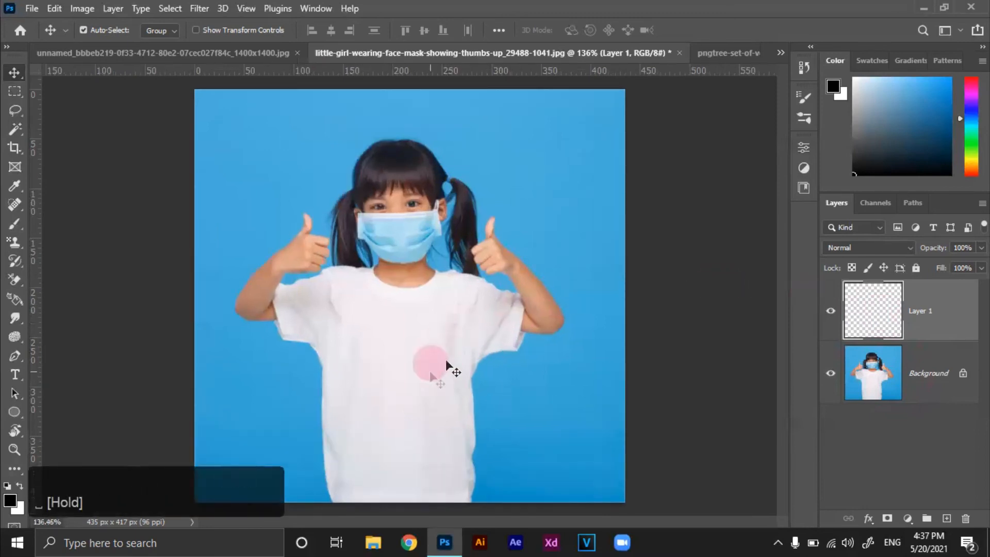
pyautogui.rightClick(14, 129)
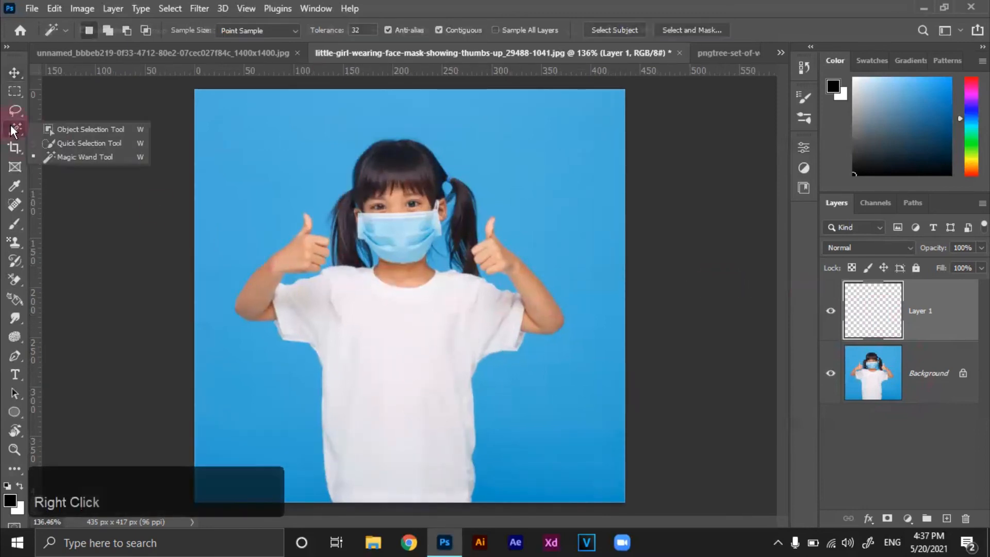
pyautogui.click(62, 143)
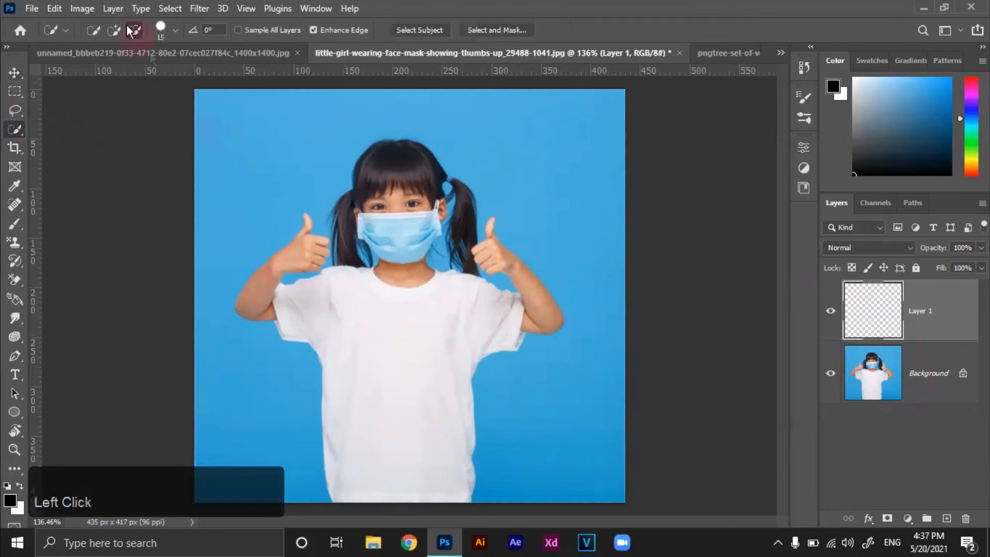
# Try to quick-select the white shirt from sleeve to chest with the empty Layer 1 active
pyautogui.click(291, 298)
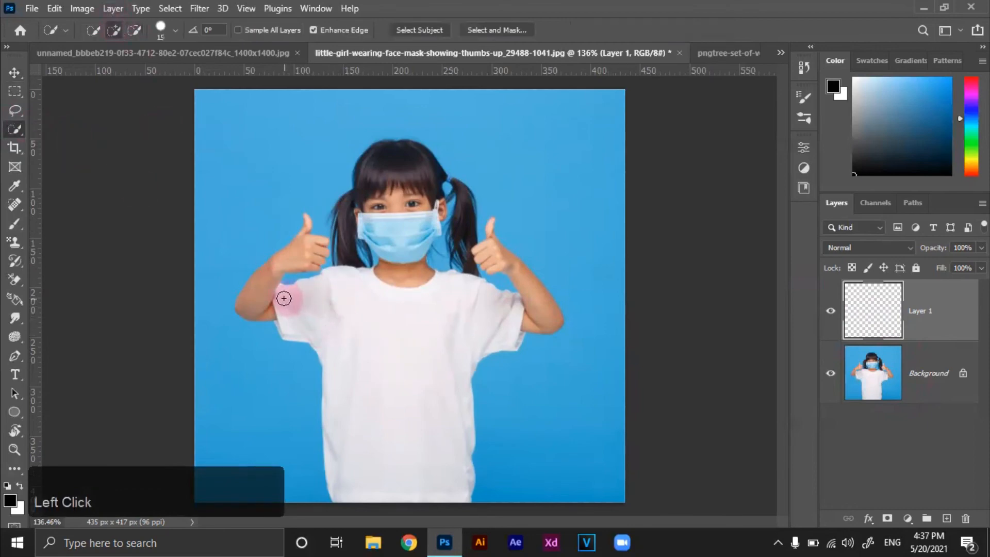
pyautogui.moveTo(283, 298)
pyautogui.mouseDown()
pyautogui.moveTo(334, 338)
pyautogui.moveTo(350, 373)
pyautogui.moveTo(360, 458)
pyautogui.moveTo(378, 479)
pyautogui.moveTo(421, 482)
pyautogui.moveTo(440, 381)
pyautogui.mouseUp()
pyautogui.click(423, 379)
# Make the Background layer active and quick-select the girl's whole white shirt, including both sleeves
pyautogui.click(925, 351)
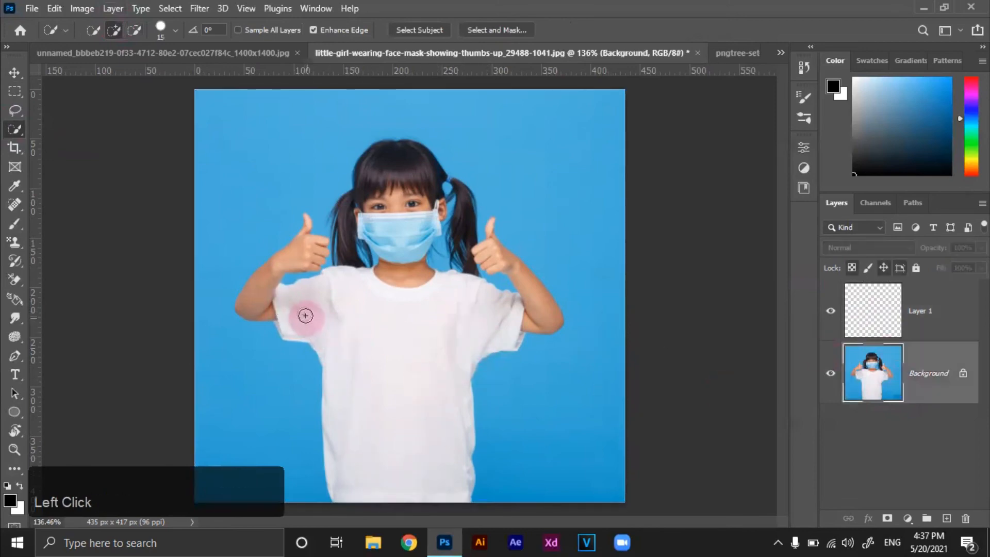
pyautogui.moveTo(293, 300)
pyautogui.mouseDown()
pyautogui.moveTo(339, 332)
pyautogui.moveTo(287, 292)
pyautogui.moveTo(376, 358)
pyautogui.moveTo(389, 415)
pyautogui.moveTo(384, 332)
pyautogui.moveTo(413, 335)
pyautogui.mouseUp()
pyautogui.hotkey('ctrl', 'd')
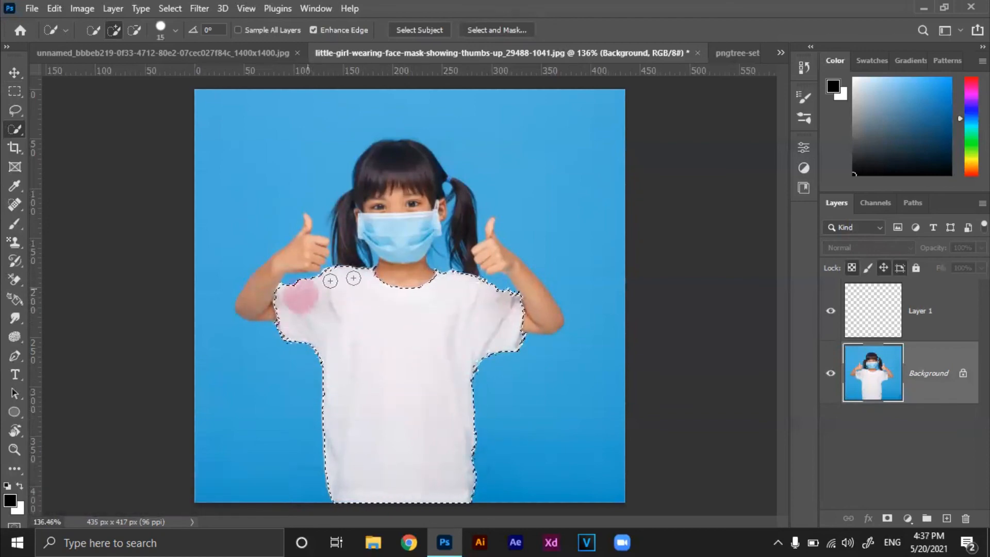
# Return to Layer 1, keeping the shirt selection, and choose the bouquet pattern for the Pattern Stamp Tool
pyautogui.click(883, 312)
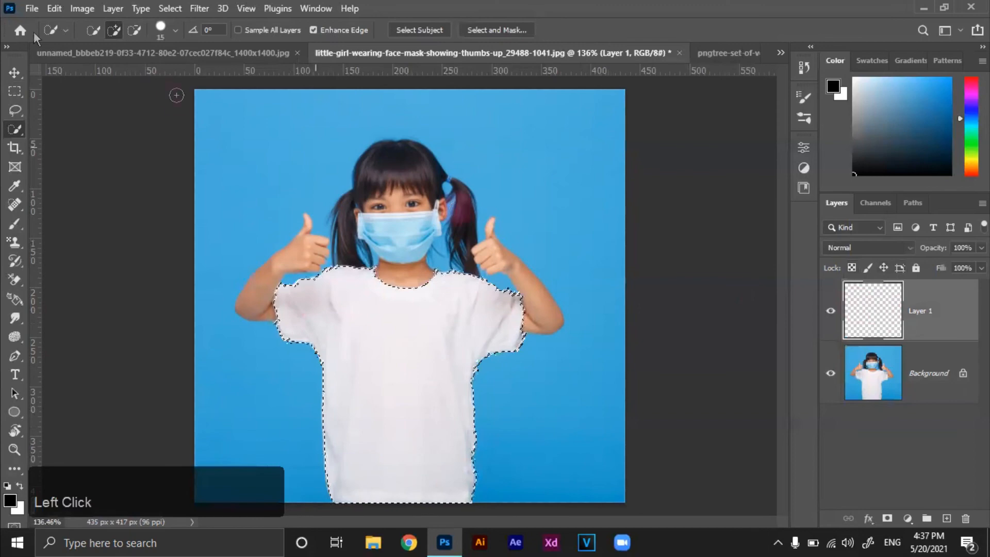
pyautogui.click(15, 242)
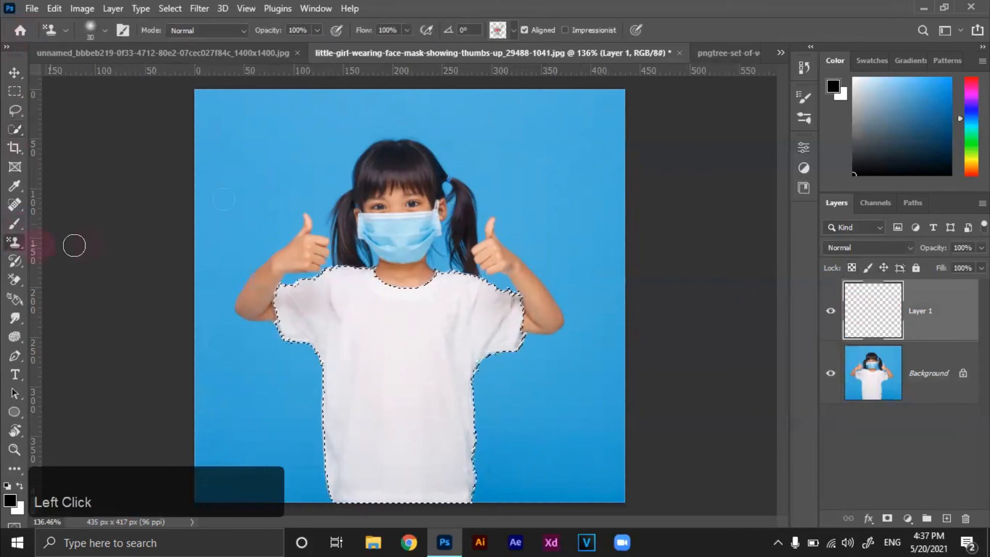
pyautogui.click(514, 30)
pyautogui.click(452, 136)
# Stamp the bouquet pattern inside the shirt selection below the neckline and on both sleeves
pyautogui.moveTo(396, 332)
pyautogui.mouseDown()
pyautogui.moveTo(470, 333)
pyautogui.moveTo(380, 347)
pyautogui.moveTo(433, 309)
pyautogui.mouseUp()
pyautogui.moveTo(459, 300)
pyautogui.mouseDown()
pyautogui.moveTo(467, 294)
pyautogui.moveTo(468, 324)
pyautogui.mouseUp()
pyautogui.moveTo(333, 291)
pyautogui.mouseDown()
pyautogui.moveTo(373, 286)
pyautogui.moveTo(288, 305)
pyautogui.mouseUp()
pyautogui.moveTo(314, 350)
pyautogui.mouseDown()
pyautogui.moveTo(265, 312)
pyautogui.moveTo(289, 320)
pyautogui.mouseUp()
pyautogui.moveTo(323, 376)
pyautogui.mouseDown()
pyautogui.moveTo(328, 423)
pyautogui.moveTo(373, 447)
pyautogui.moveTo(306, 365)
pyautogui.mouseUp()
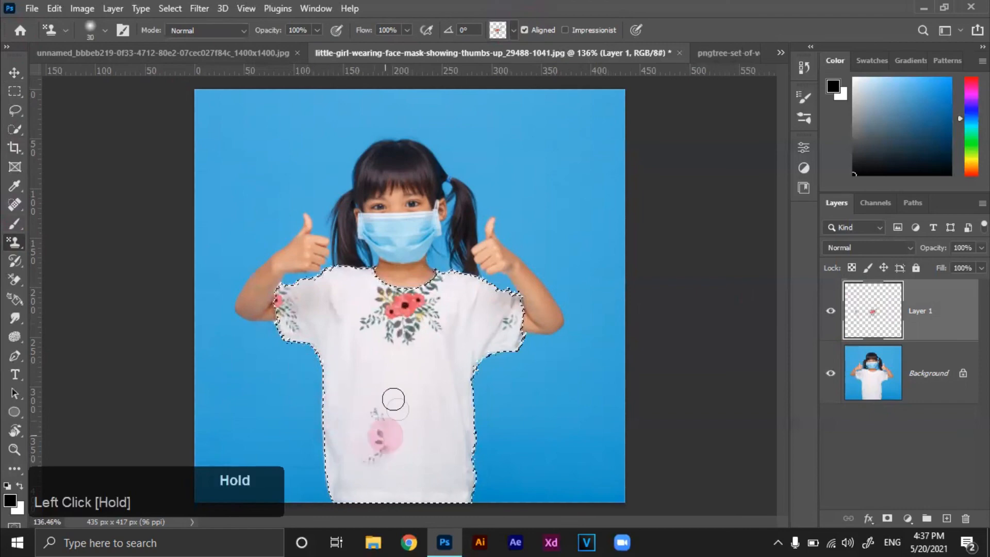
# Stamp a second bouquet on the lower front of the shirt and brush over the remaining sides and sleeve edges
pyautogui.moveTo(390, 431)
pyautogui.mouseDown()
pyautogui.moveTo(378, 491)
pyautogui.moveTo(459, 445)
pyautogui.moveTo(462, 404)
pyautogui.moveTo(481, 428)
pyautogui.moveTo(478, 343)
pyautogui.moveTo(508, 315)
pyautogui.moveTo(509, 338)
pyautogui.mouseUp()
pyautogui.moveTo(518, 345)
pyautogui.mouseDown()
pyautogui.moveTo(513, 292)
pyautogui.moveTo(488, 356)
pyautogui.mouseUp()
pyautogui.moveTo(402, 394)
pyautogui.mouseDown()
pyautogui.moveTo(466, 403)
pyautogui.moveTo(374, 399)
pyautogui.moveTo(457, 446)
pyautogui.moveTo(442, 430)
pyautogui.moveTo(428, 464)
pyautogui.mouseUp()
pyautogui.moveTo(319, 385)
pyautogui.mouseDown()
pyautogui.moveTo(348, 388)
pyautogui.moveTo(317, 277)
pyautogui.moveTo(326, 266)
pyautogui.moveTo(282, 332)
pyautogui.moveTo(325, 278)
pyautogui.moveTo(308, 318)
pyautogui.mouseUp()
pyautogui.moveTo(306, 325)
pyautogui.mouseDown()
pyautogui.moveTo(263, 324)
pyautogui.moveTo(285, 315)
pyautogui.moveTo(340, 385)
pyautogui.moveTo(330, 434)
pyautogui.mouseUp()
pyautogui.moveTo(320, 474)
pyautogui.mouseDown()
pyautogui.moveTo(315, 377)
pyautogui.moveTo(333, 515)
pyautogui.moveTo(464, 509)
pyautogui.moveTo(418, 369)
pyautogui.mouseUp()
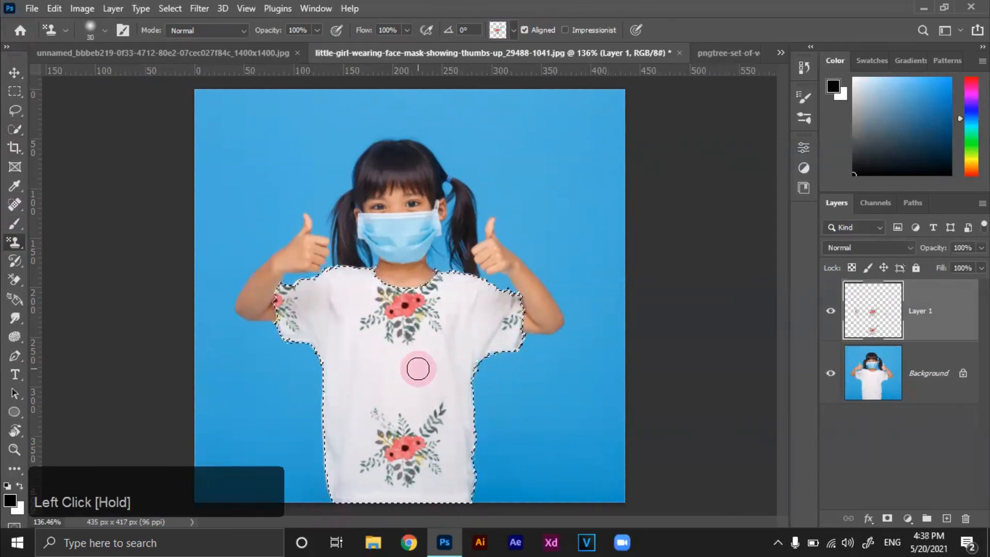
# Deselect the shirt and examine the stamped bouquet design at different magnifications
pyautogui.hotkey('ctrl', 'd')
pyautogui.keyDown('alt'); pyautogui.scroll(-3, 418, 368); pyautogui.keyUp('alt')
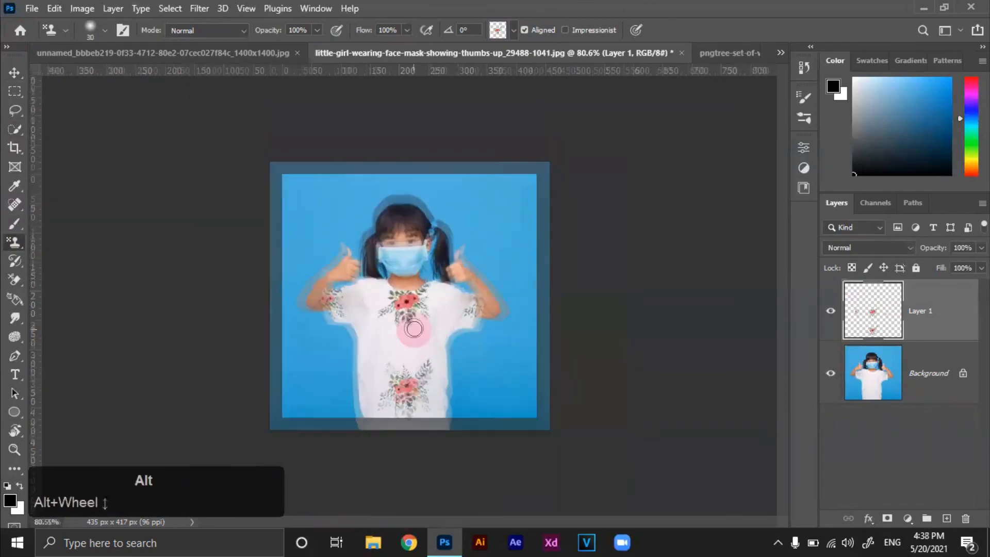
pyautogui.keyDown('alt'); pyautogui.scroll(5, 418, 368); pyautogui.keyUp('alt')
pyautogui.keyDown('alt'); pyautogui.scroll(-3, 413, 311); pyautogui.keyUp('alt')
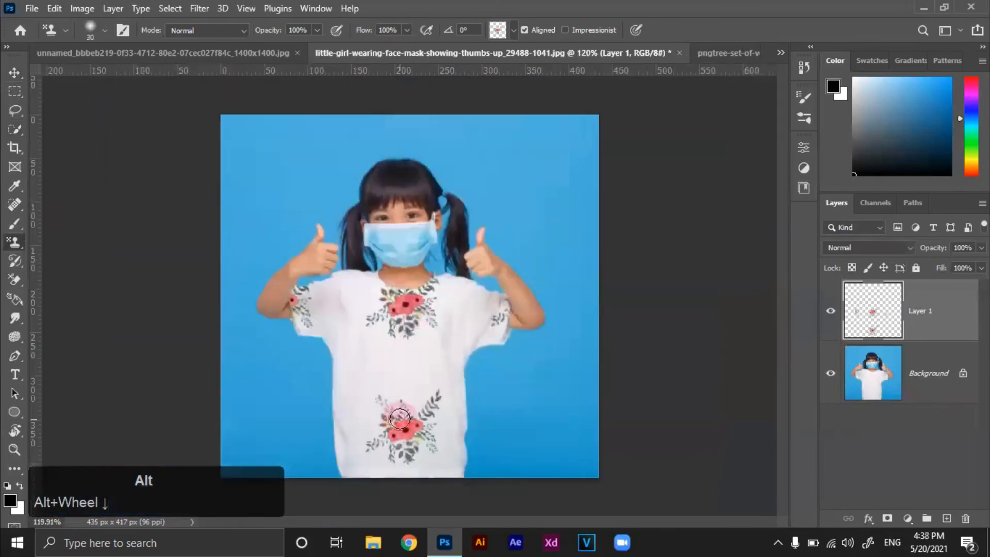
pyautogui.keyDown('alt'); pyautogui.scroll(1, 431, 364); pyautogui.keyUp('alt')
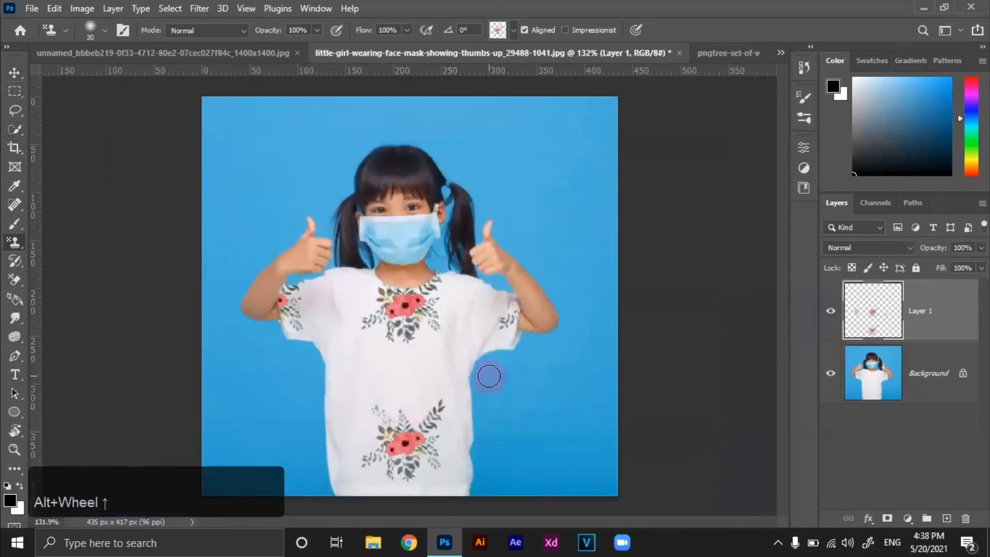